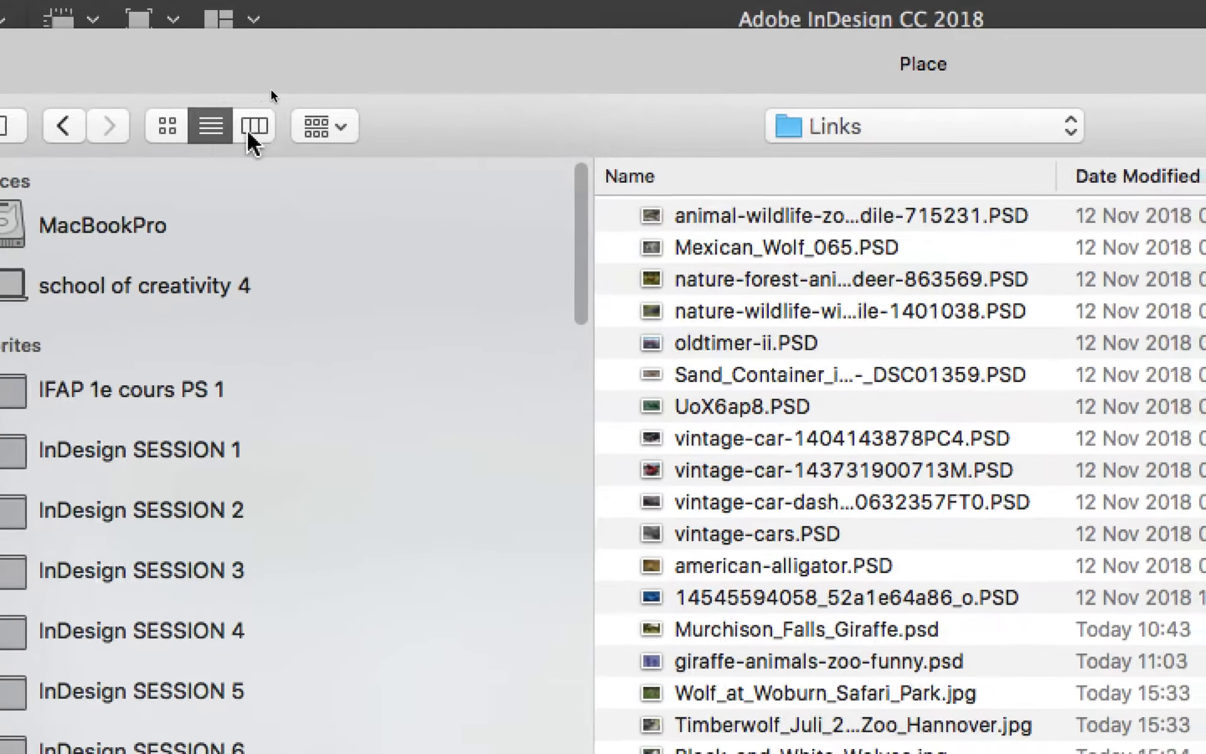
Step: Display the Links folder contents as a list sorted by Date Modified, newest first, after trying the size sorting
click(238, 114)
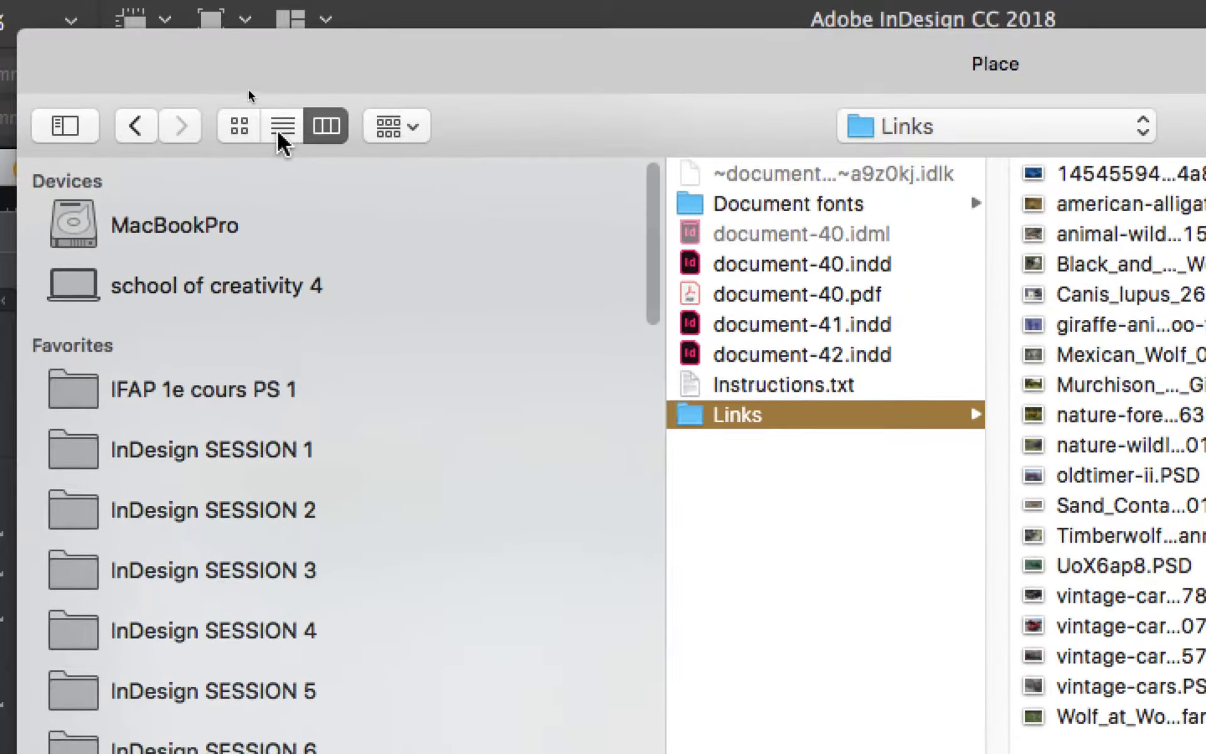
click(277, 111)
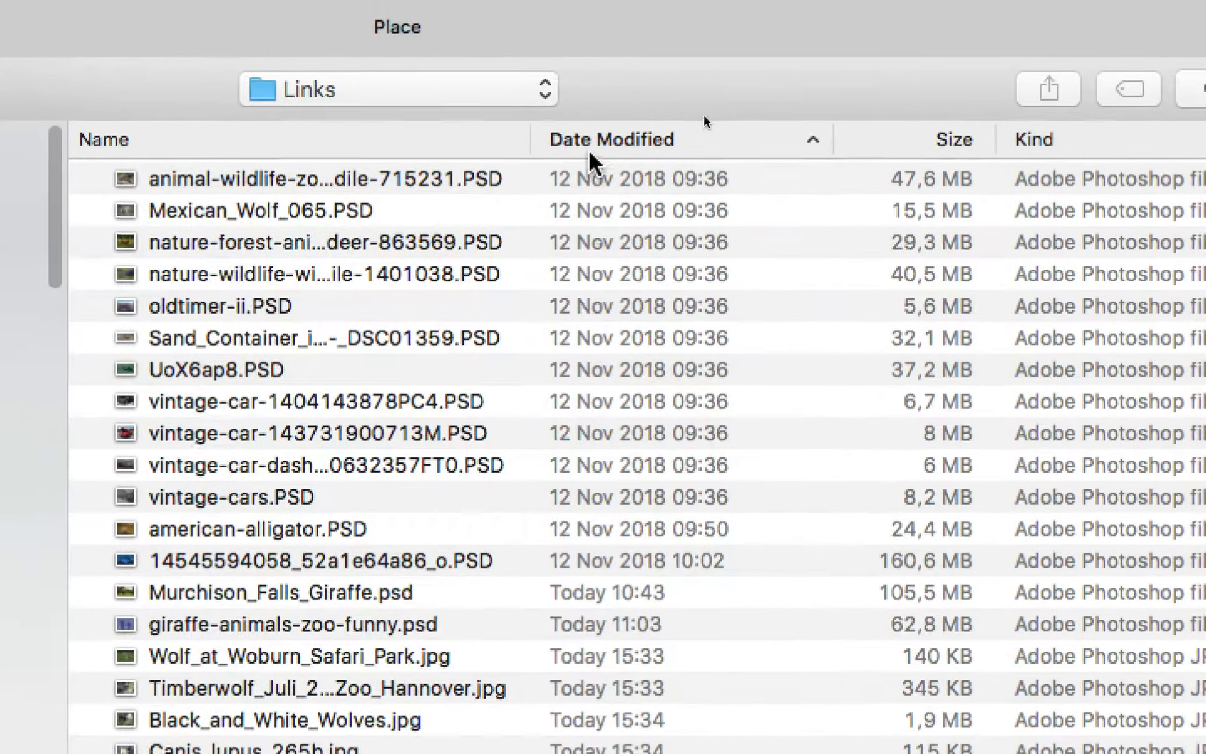
click(647, 118)
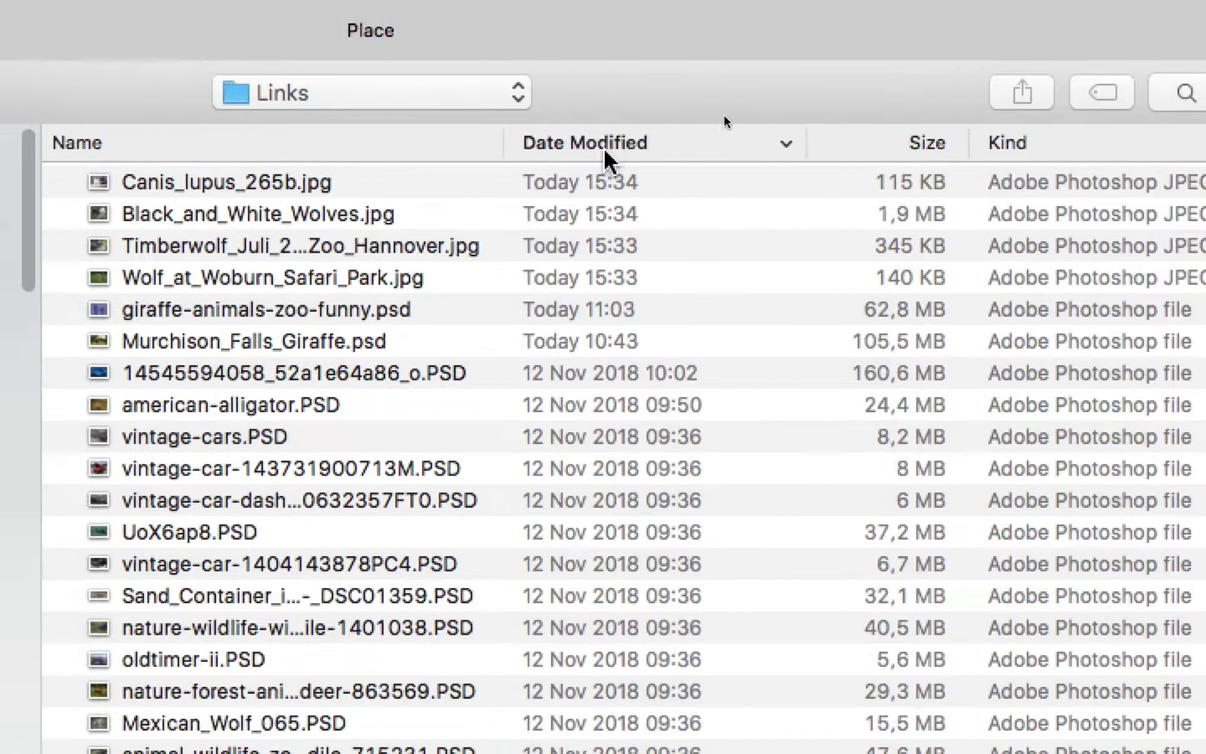
click(640, 150)
click(609, 149)
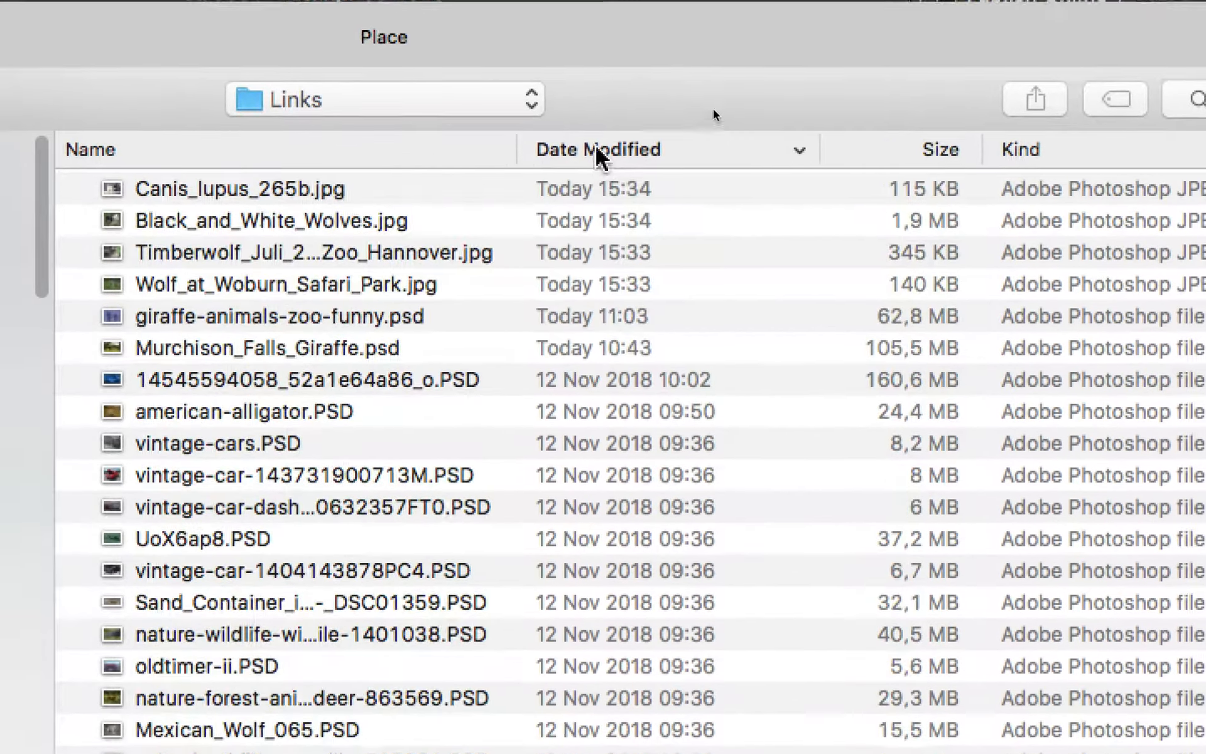
click(927, 149)
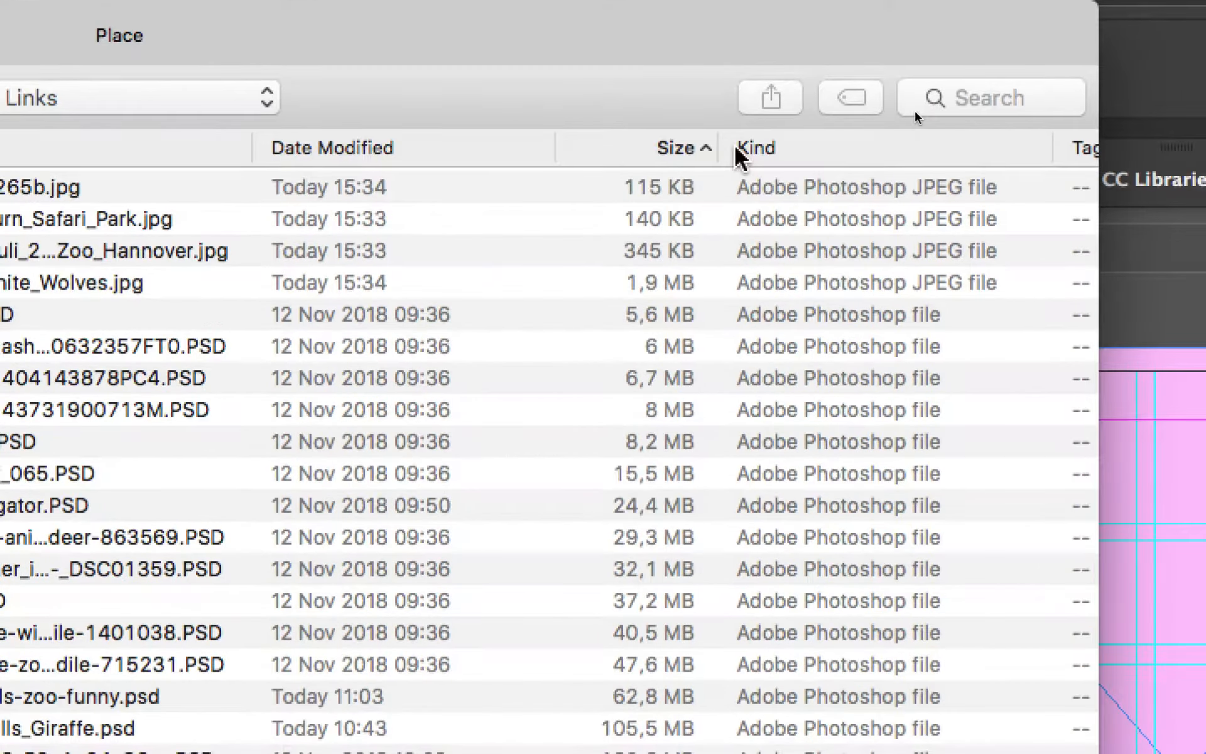
click(811, 151)
click(720, 149)
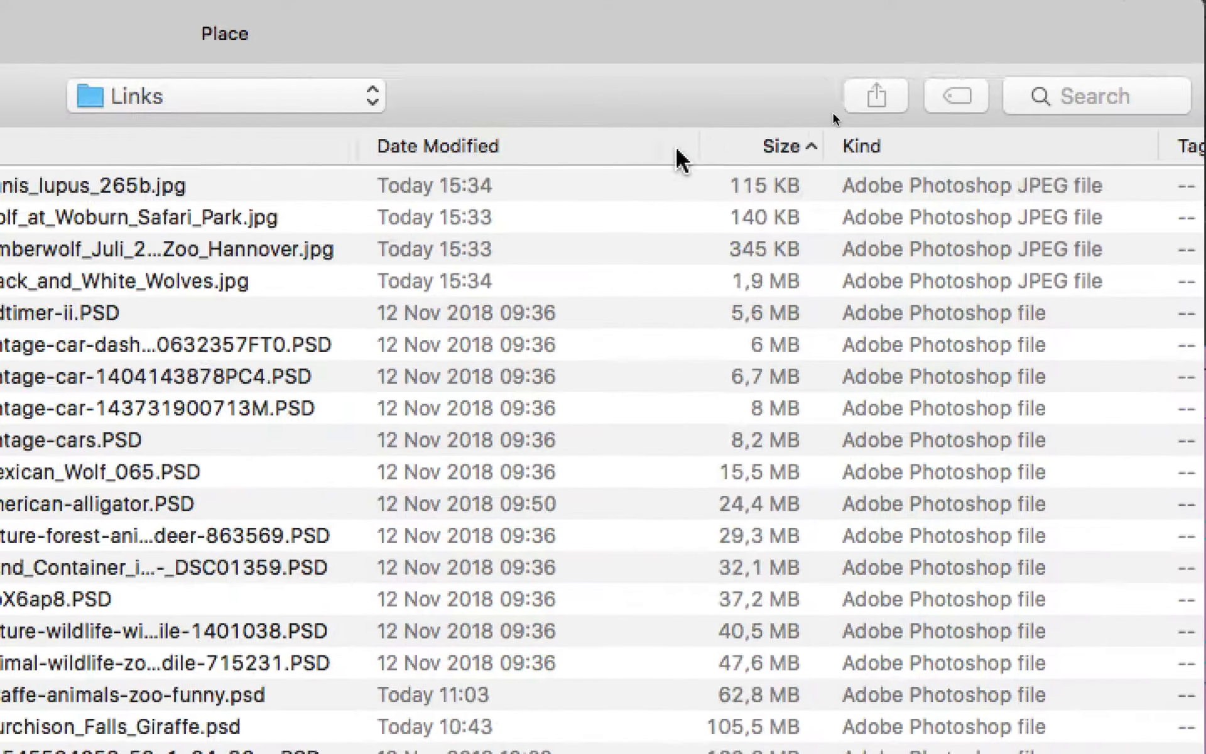
click(377, 148)
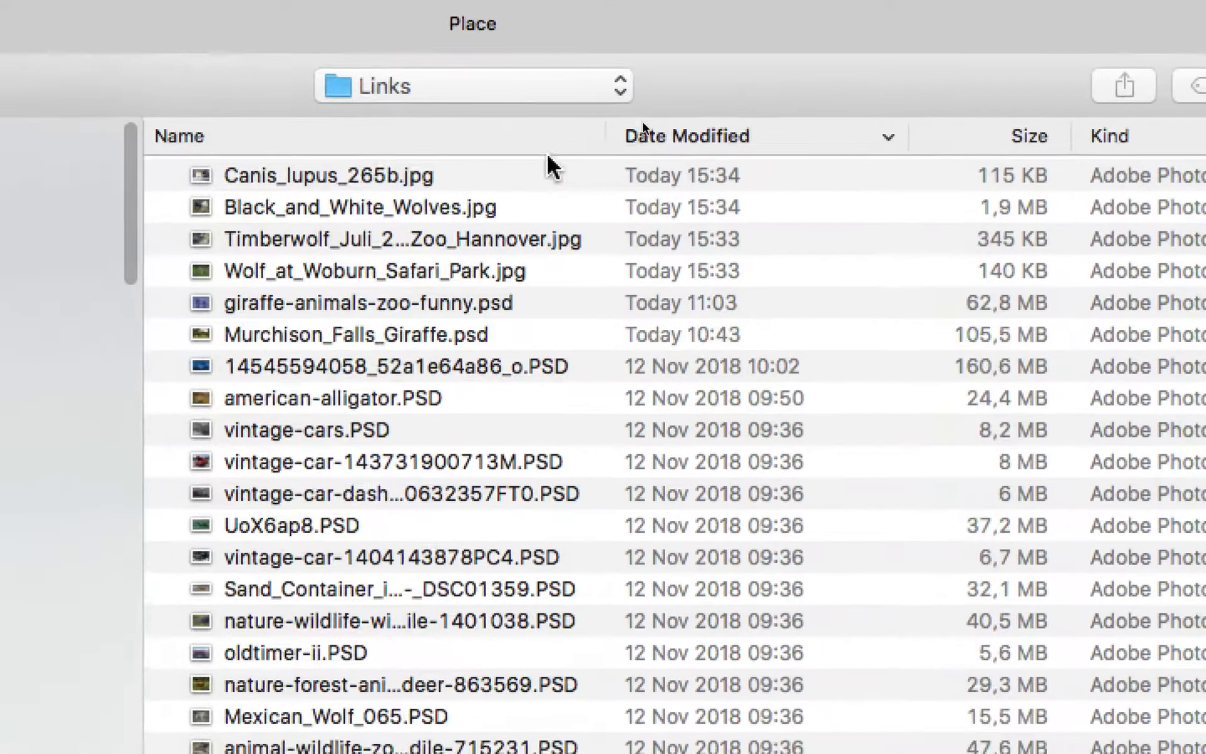
Step: Select the four consecutive wolf JPG files from Canis_lupus_265b.jpg through Wolf_at_Woburn_Safari_Park.jpg
click(396, 184)
shift+click(442, 278)
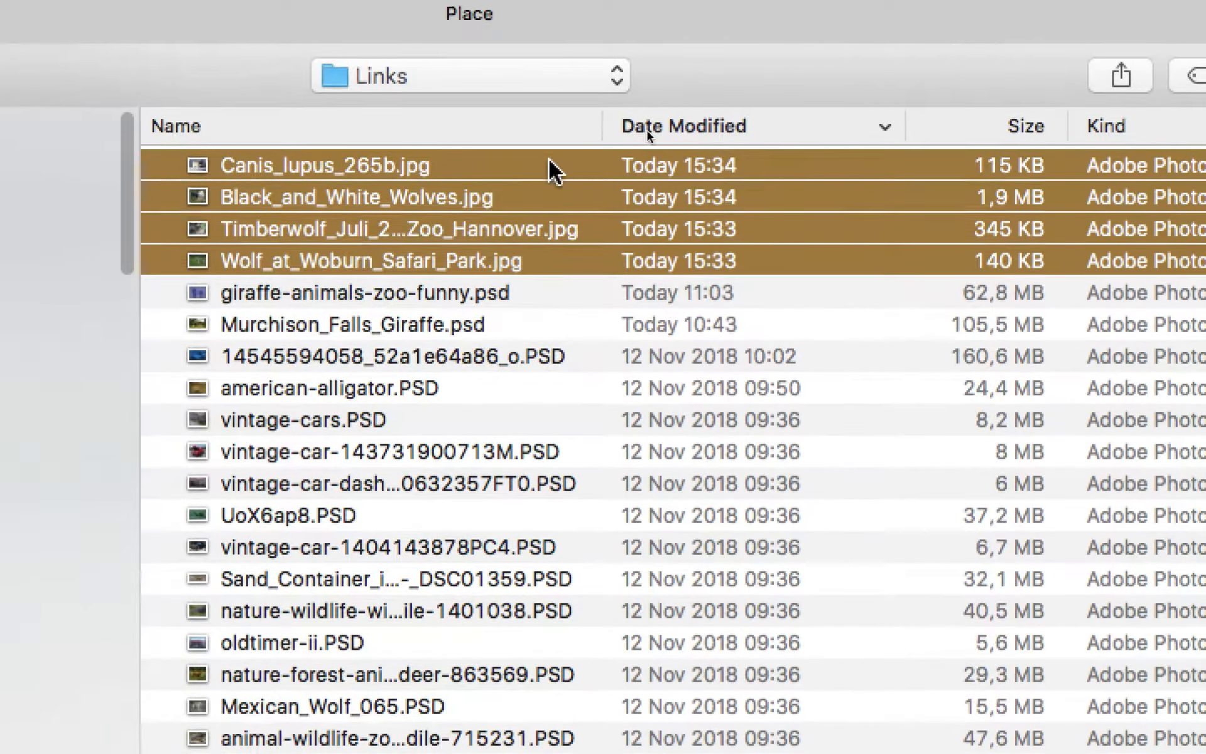
click(554, 99)
shift+click(570, 191)
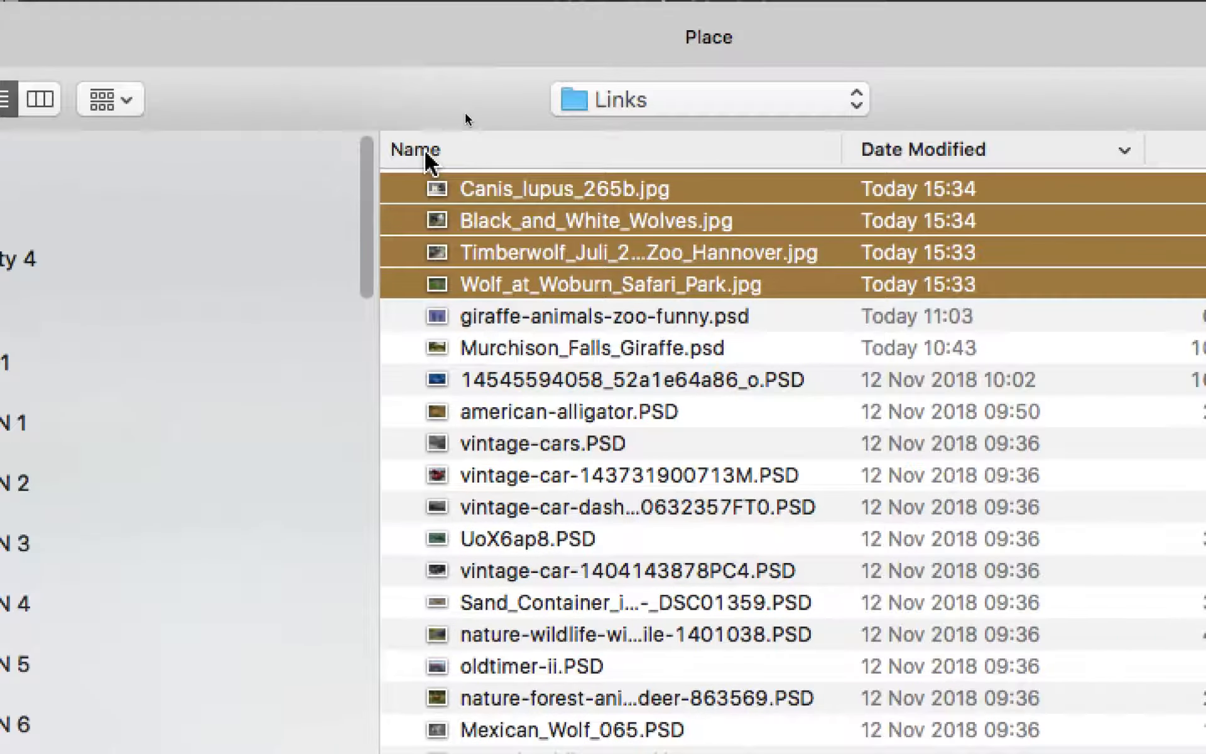
Step: Sort the files by name and load the Black_and_White_Wolves, Canis_lupus_265b, Timberwolf and Wolf_at_Woburn_Safari_Park JPGs for placing
click(174, 69)
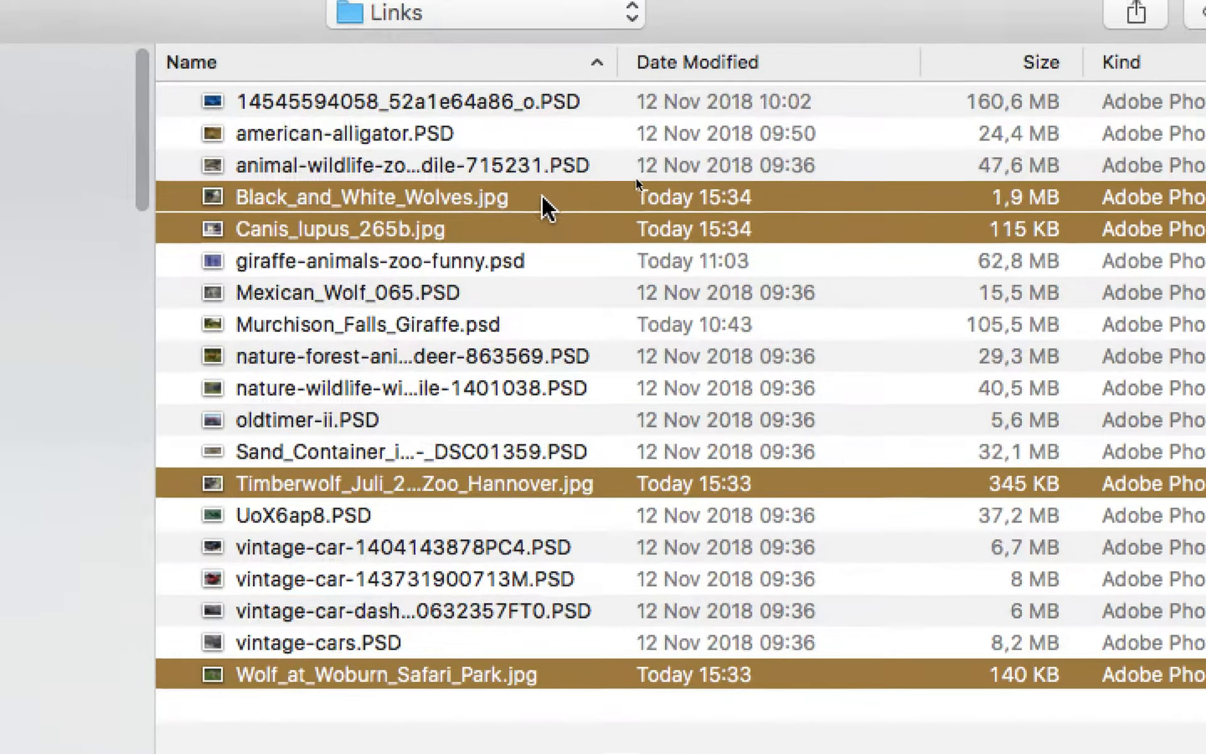
click(763, 286)
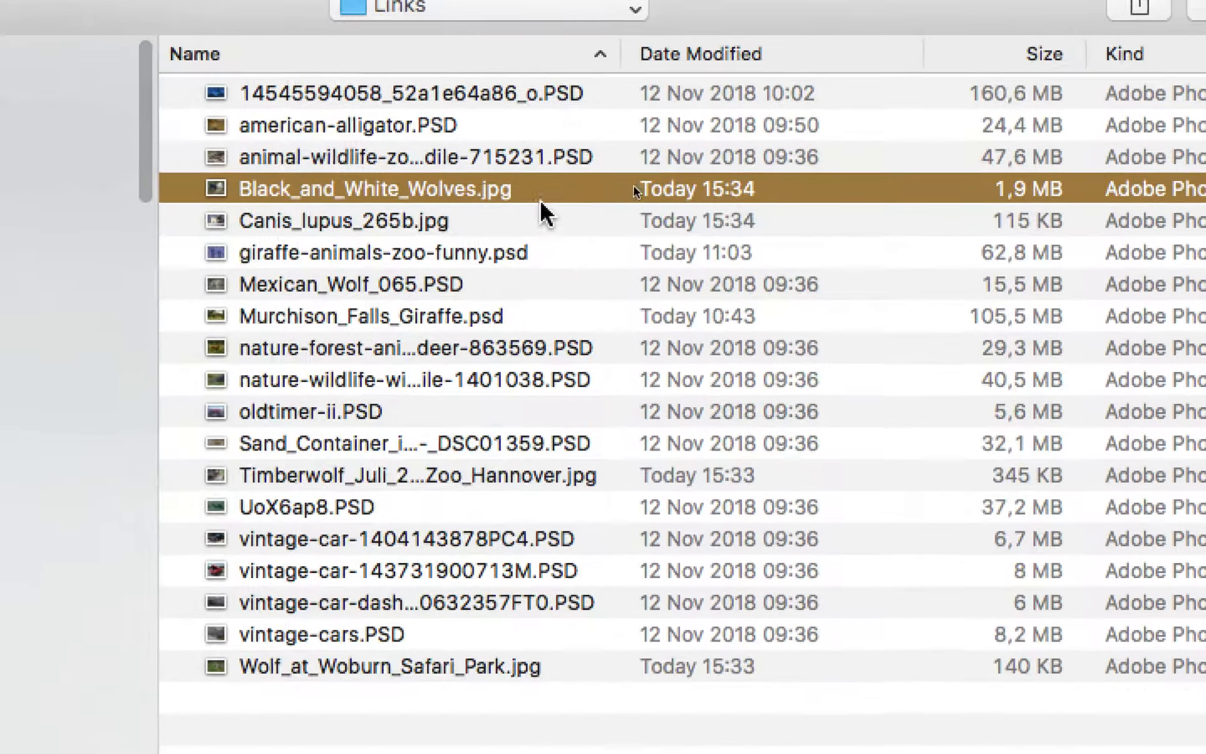
shift+click(540, 213)
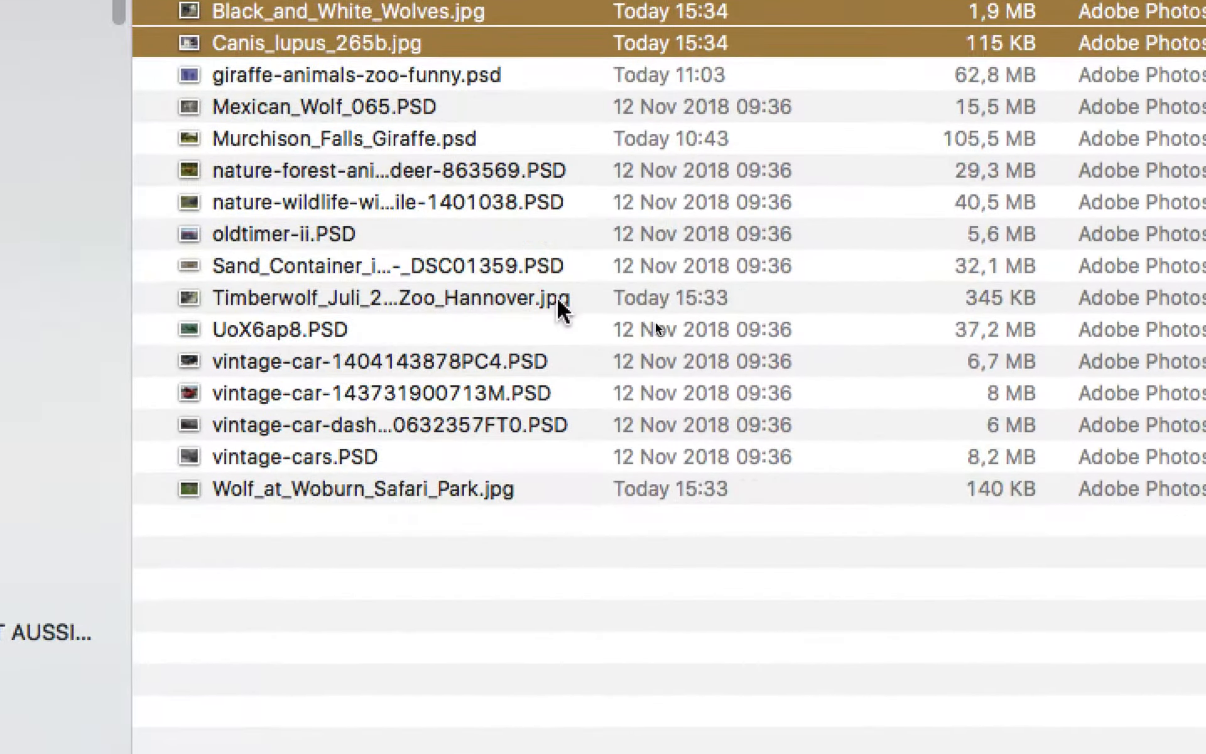
super+click(583, 344)
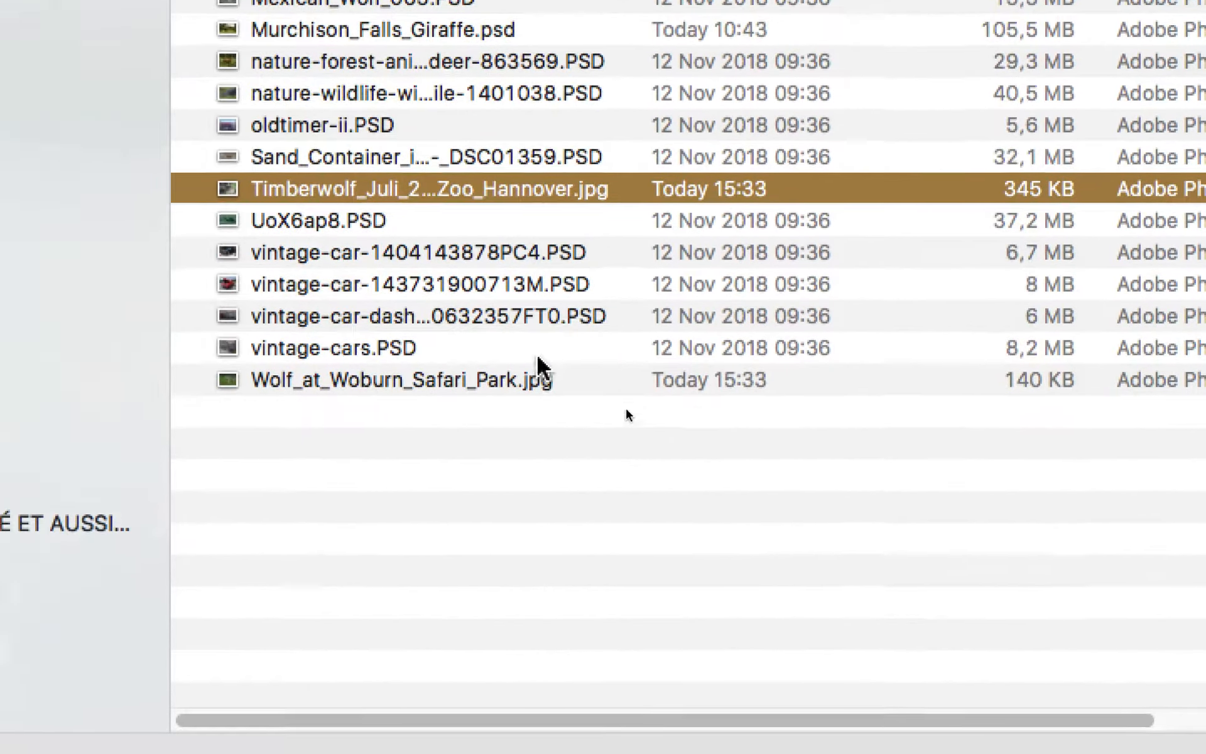
super+click(528, 536)
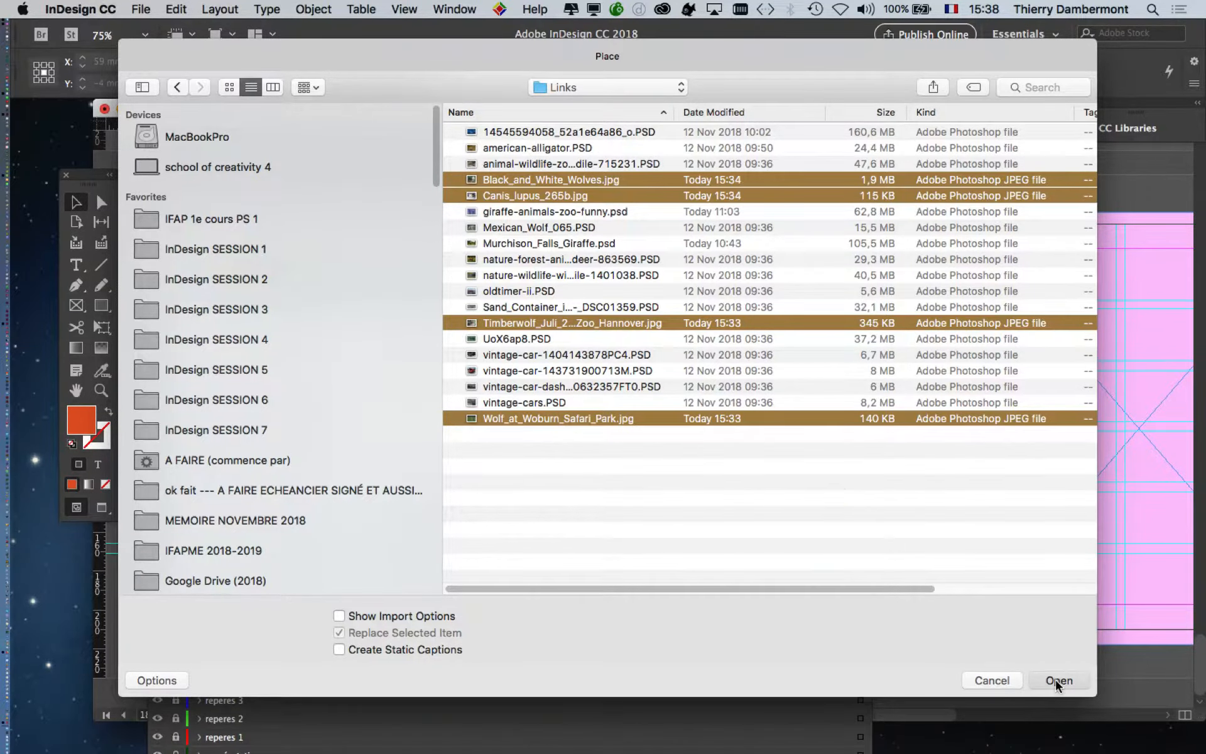
click(1058, 681)
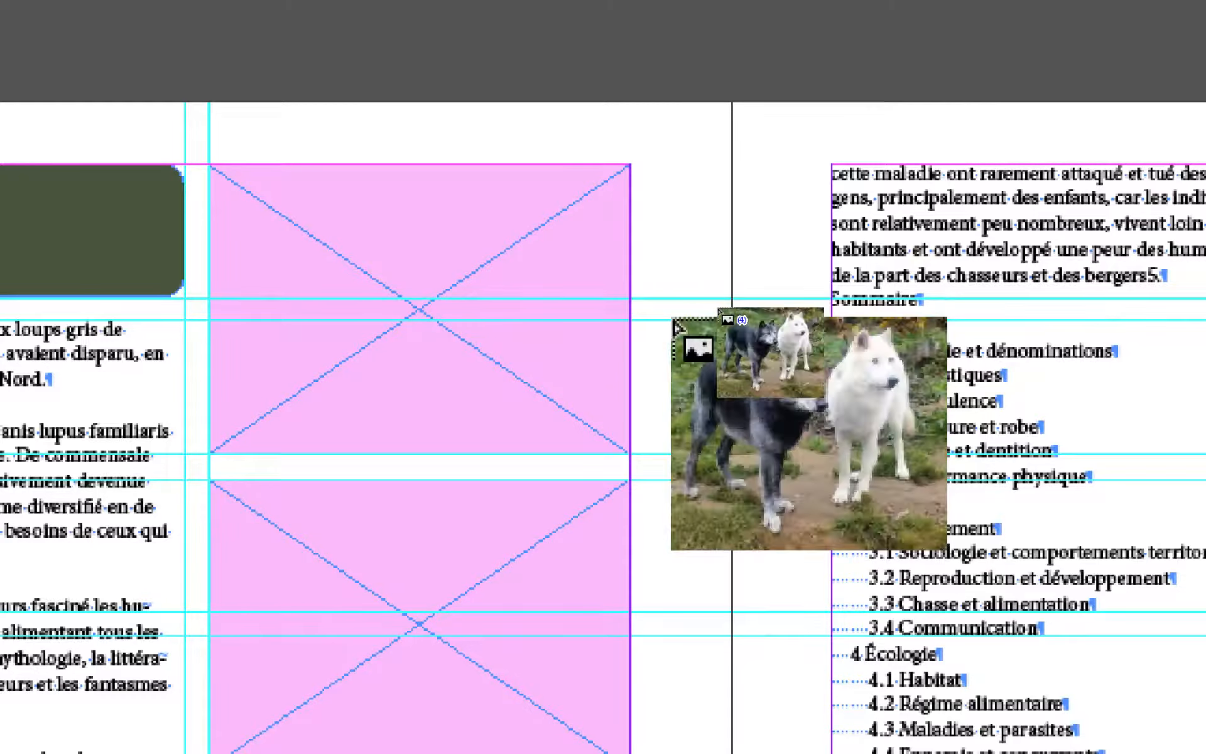
Step: Cycle through the loaded images and place the white wolf on snow in the large picture frame on page 19
key(Right)
key(Right)
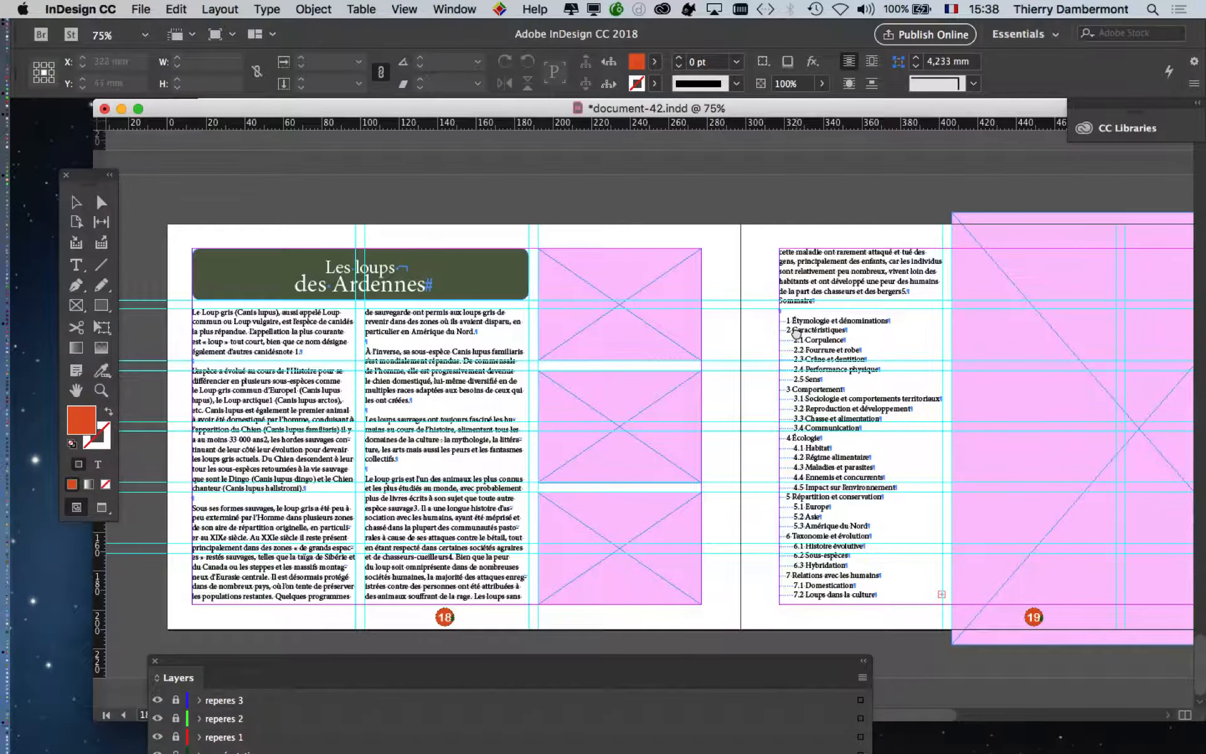
scroll(796, 333, right, 10)
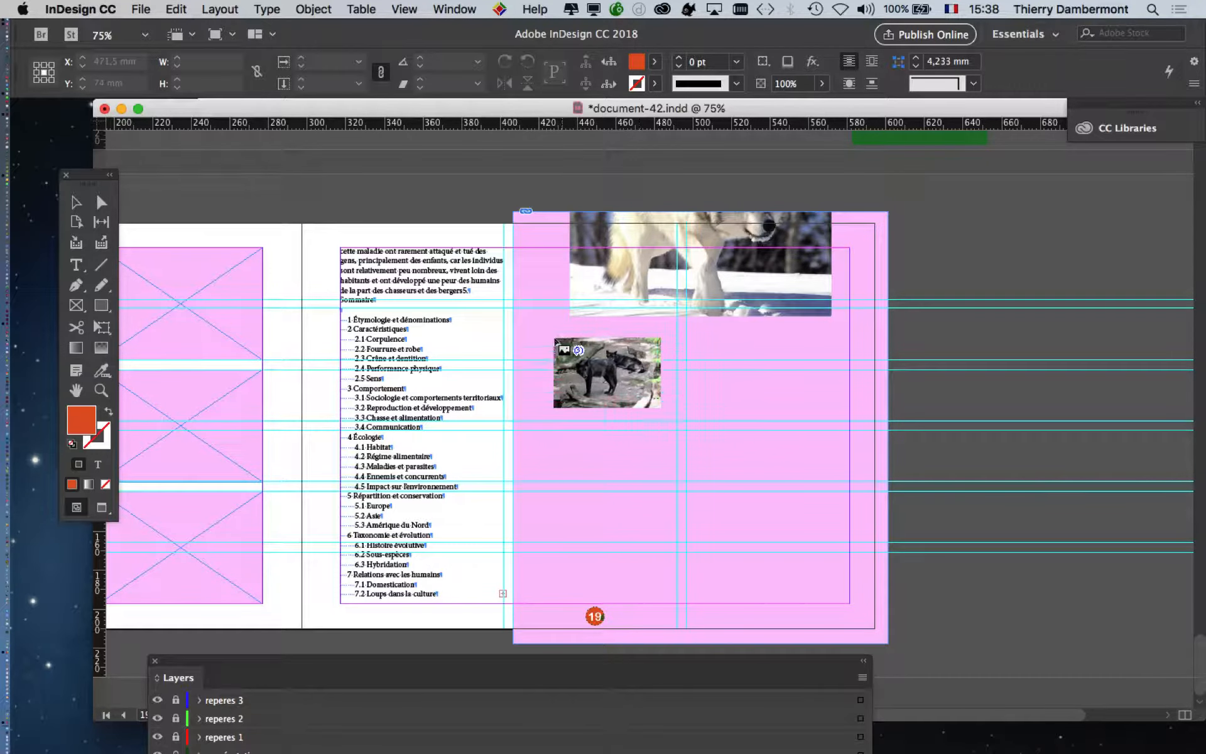
Step: Fill page 18's picture frames with the black wolves in the upper, the white wolf in the middle and the grey wolf in the lower one
scroll(503, 297, left, 6)
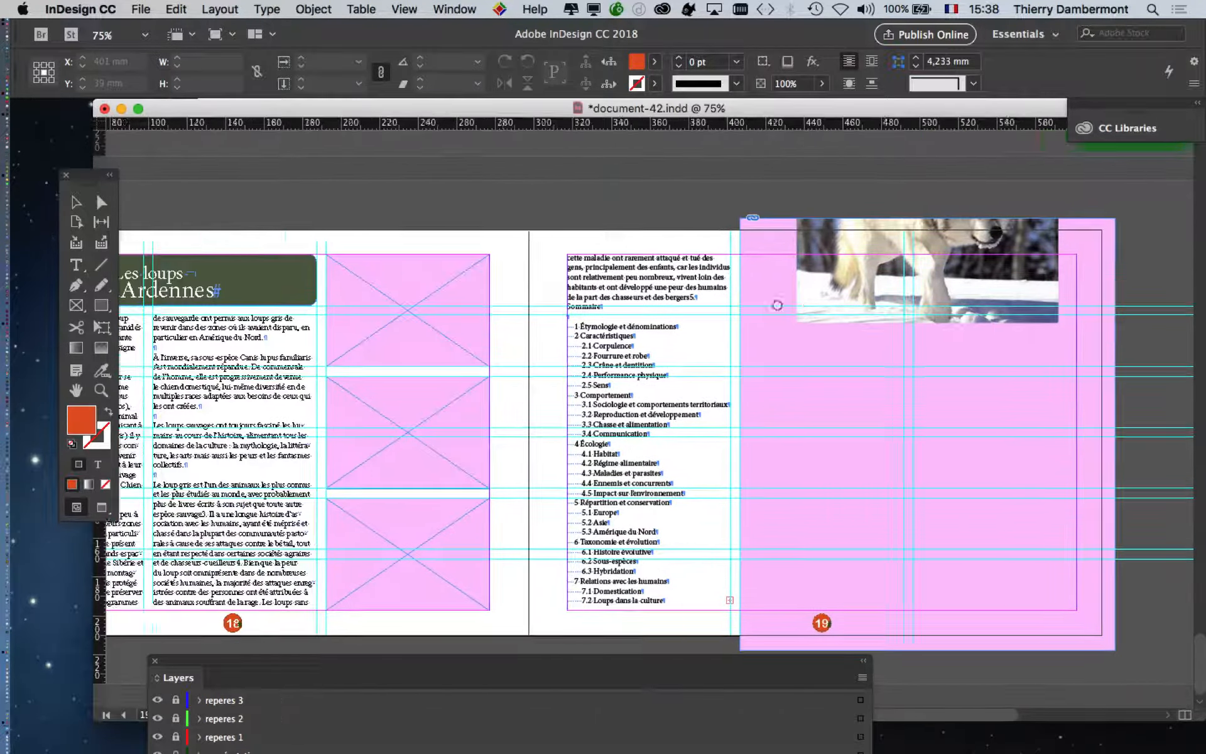
scroll(778, 305, left, 5)
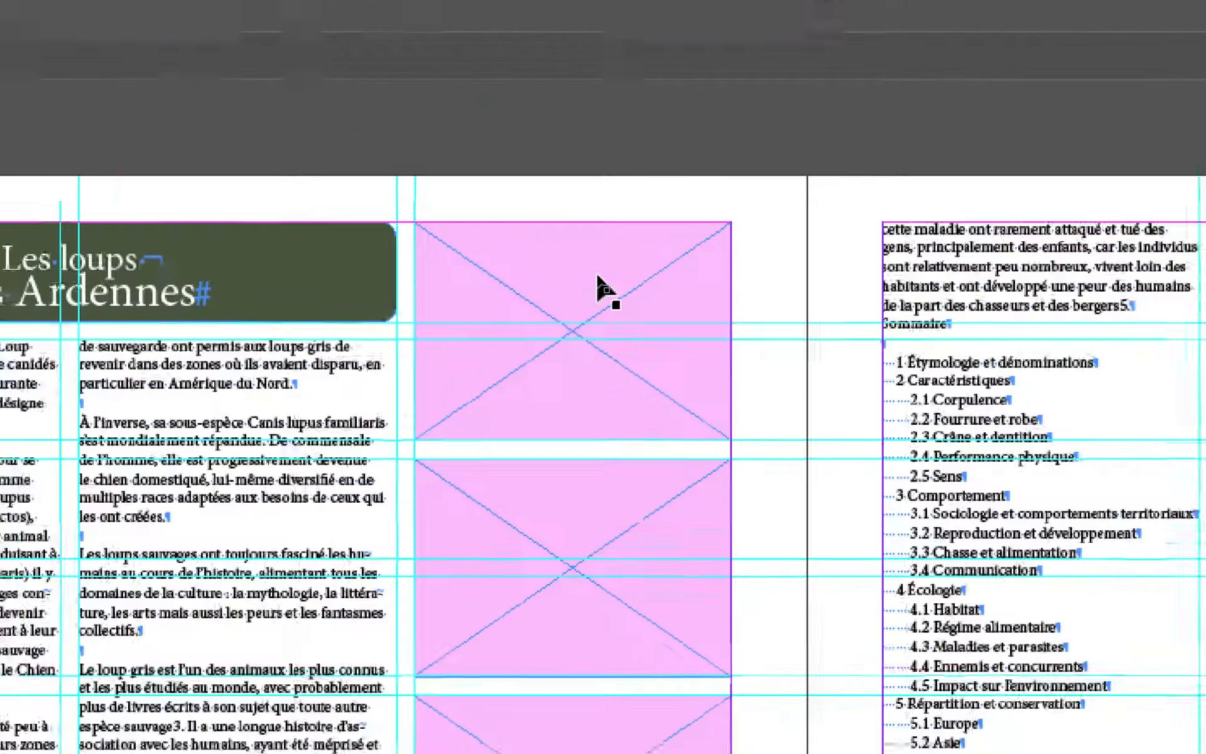
click(589, 270)
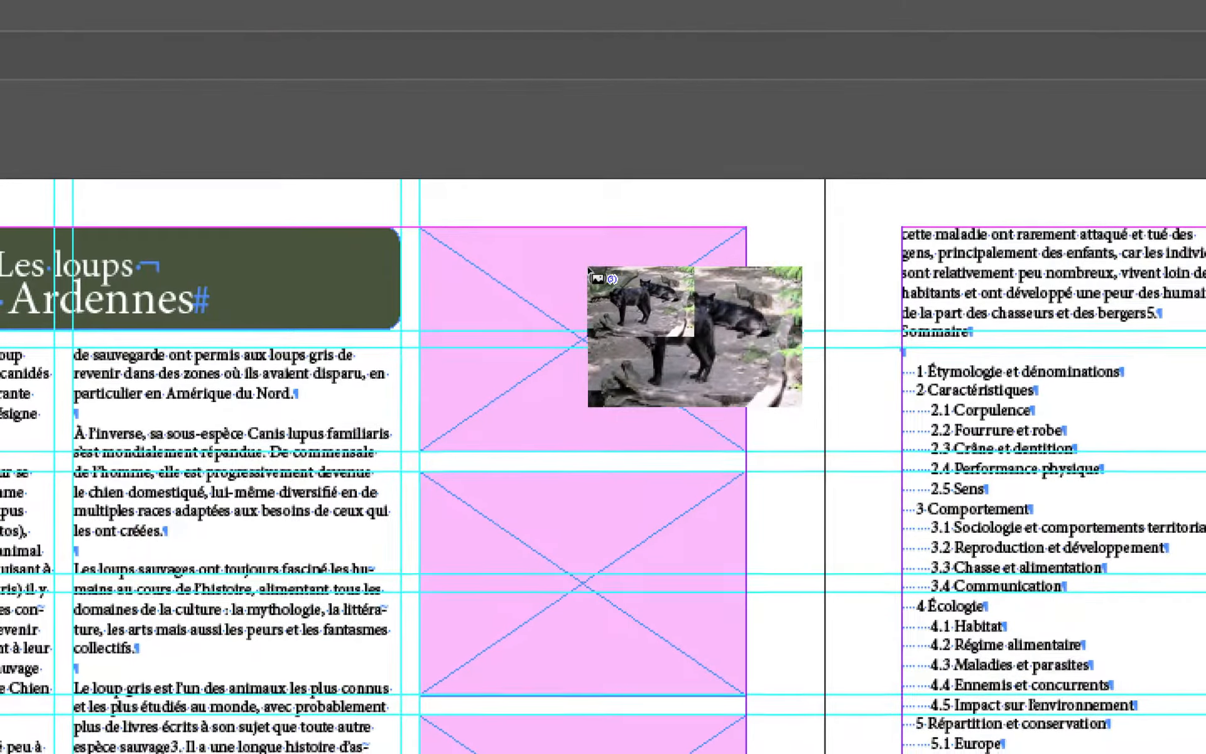
click(589, 270)
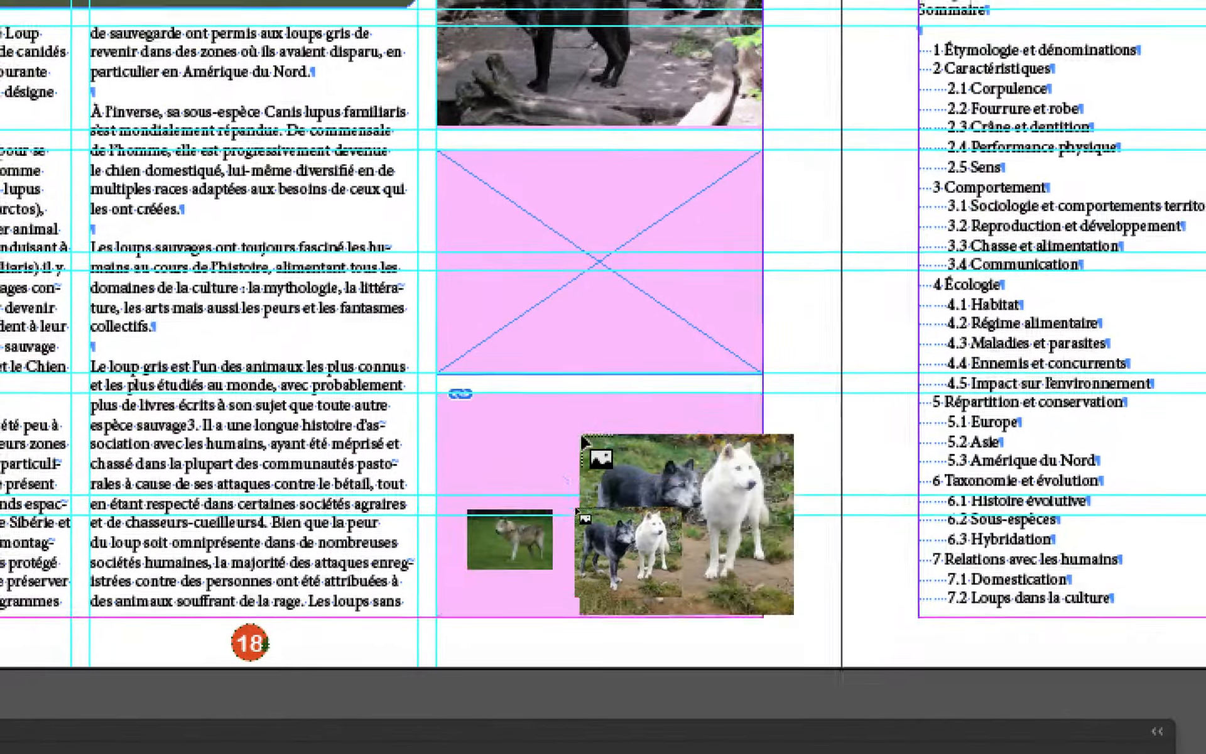
click(565, 252)
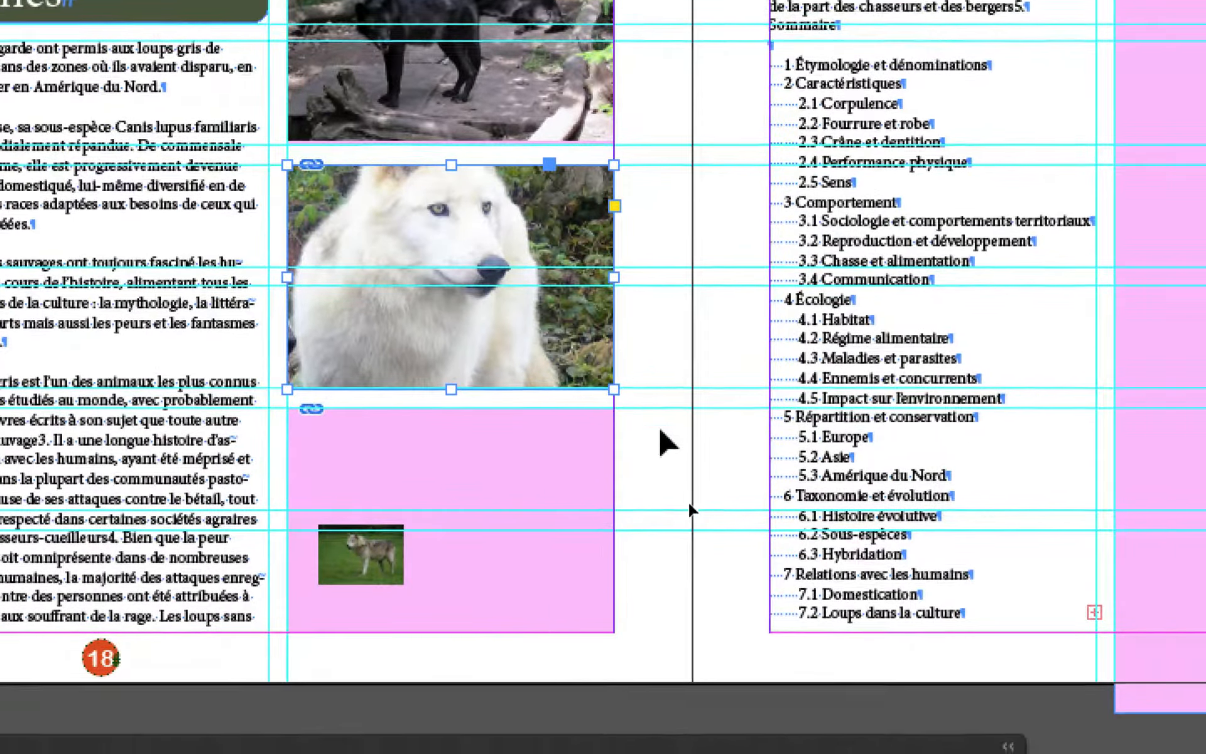
click(390, 573)
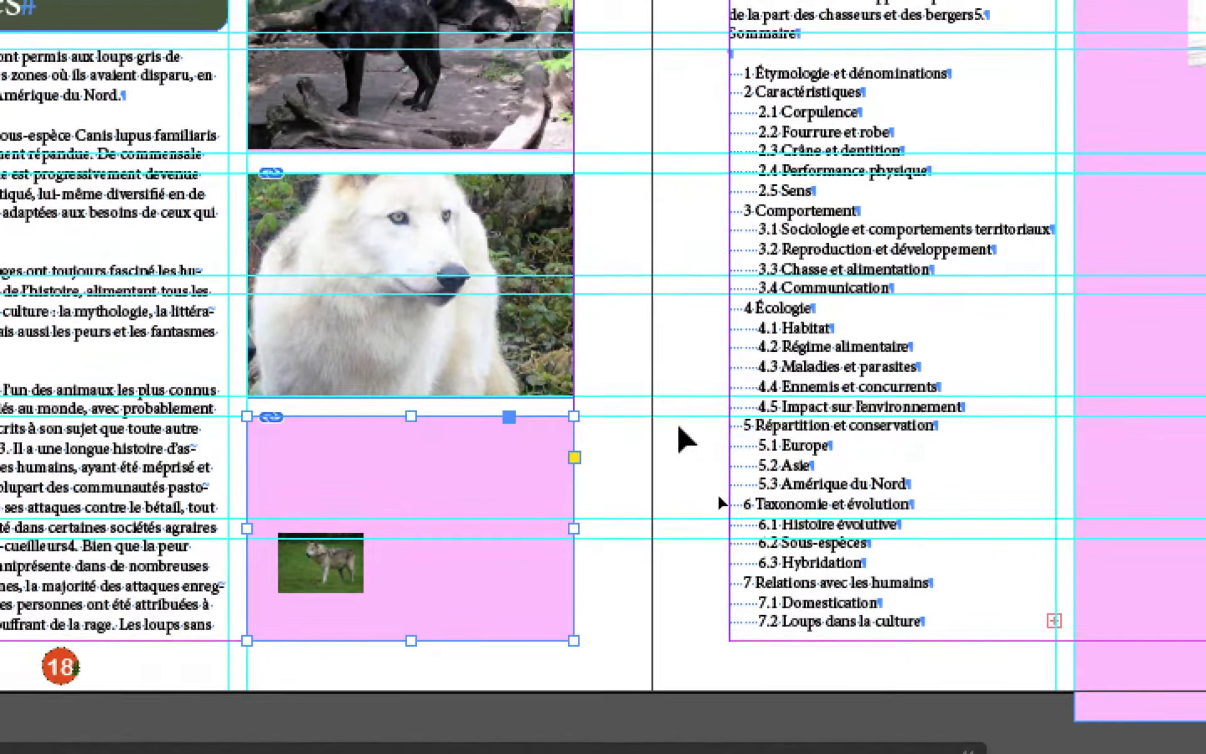
click(892, 330)
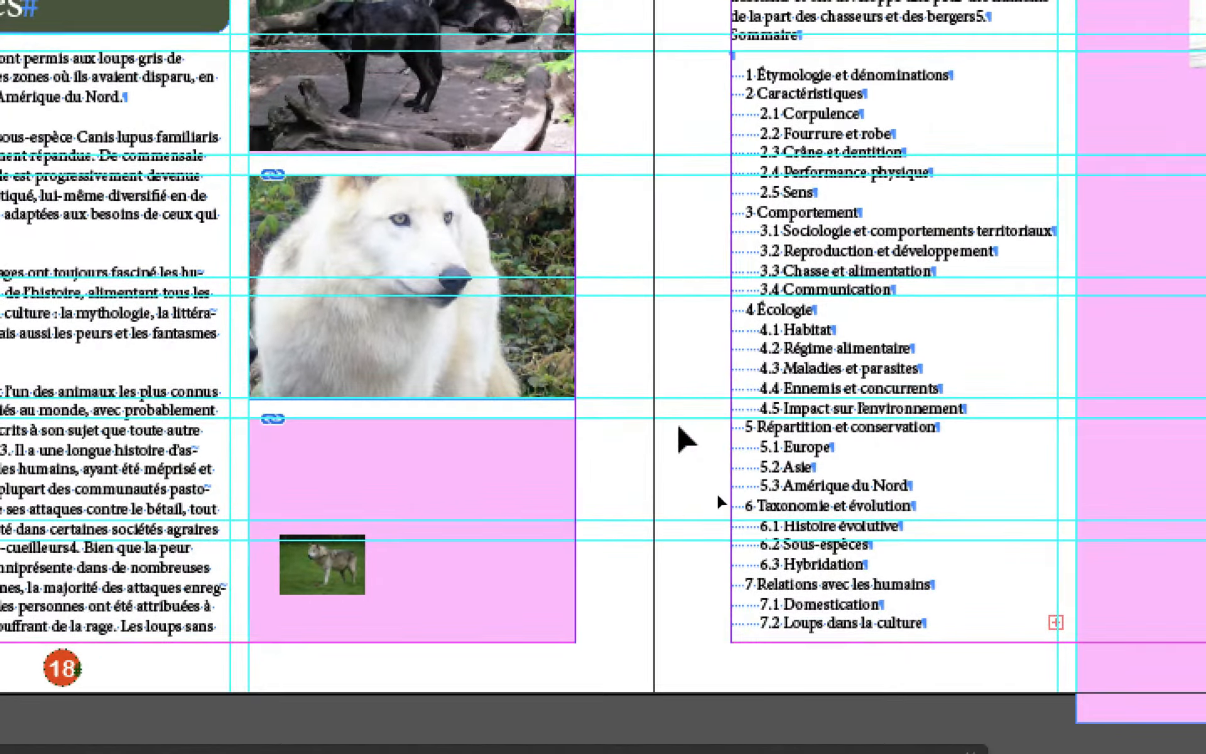
Step: Select the image content inside the page 19 frame and inside page 18's middle frame to examine its extent
scroll(685, 440, down, 1)
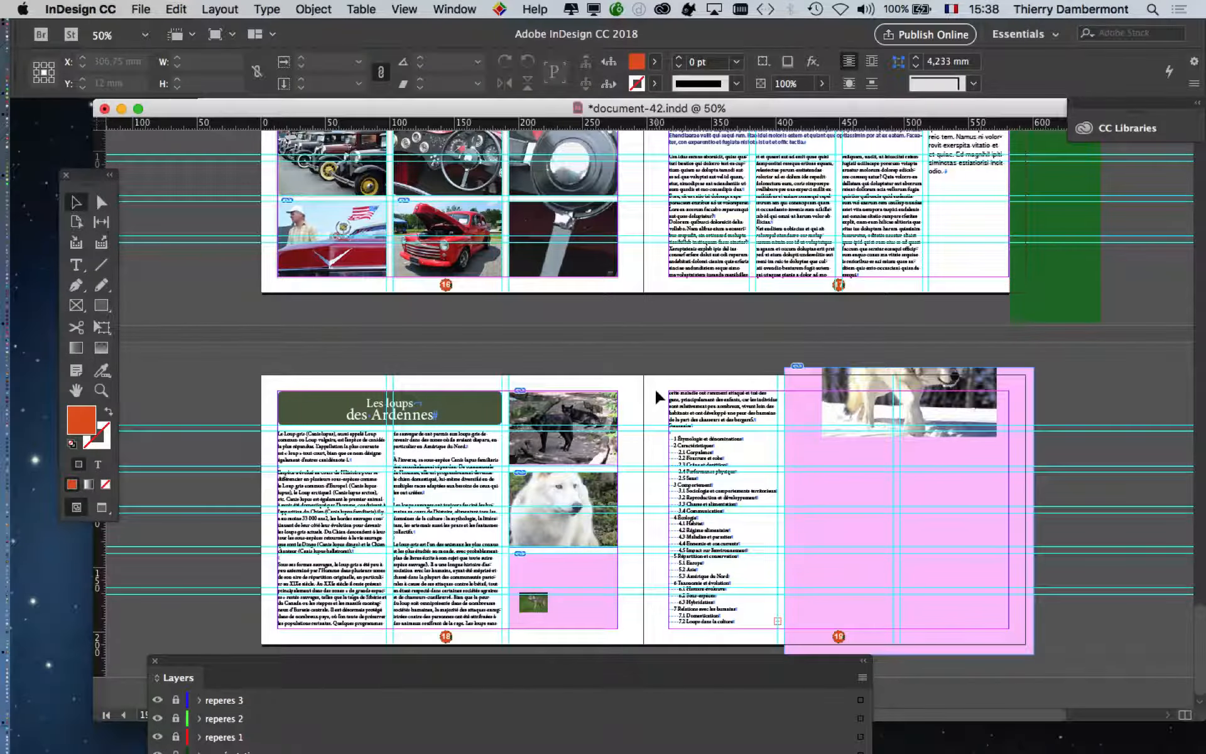
scroll(668, 498, right, 2)
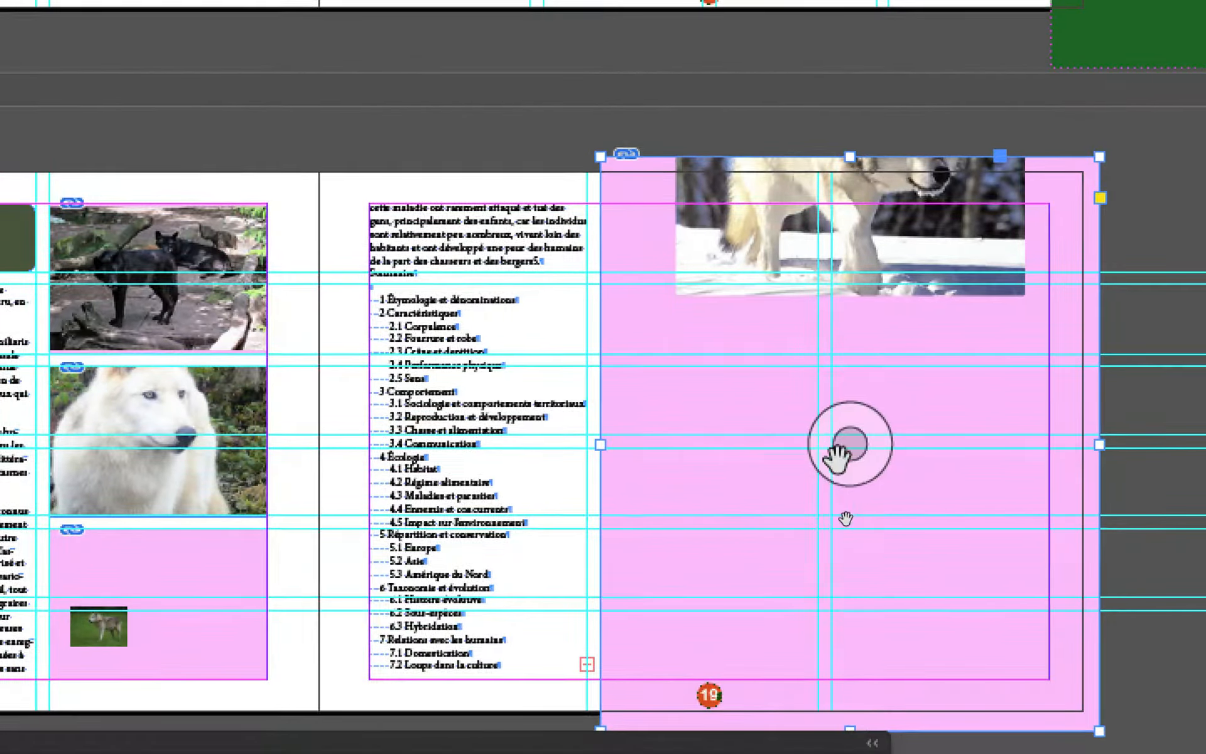
click(1065, 427)
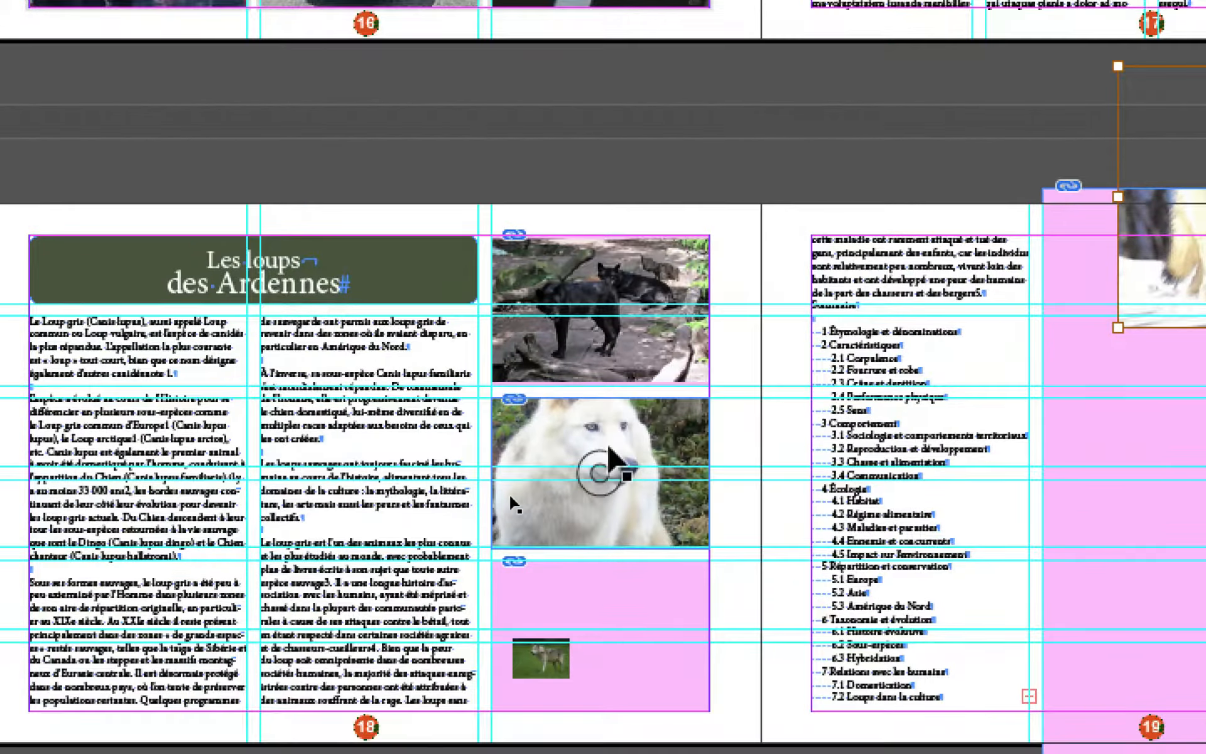
click(512, 502)
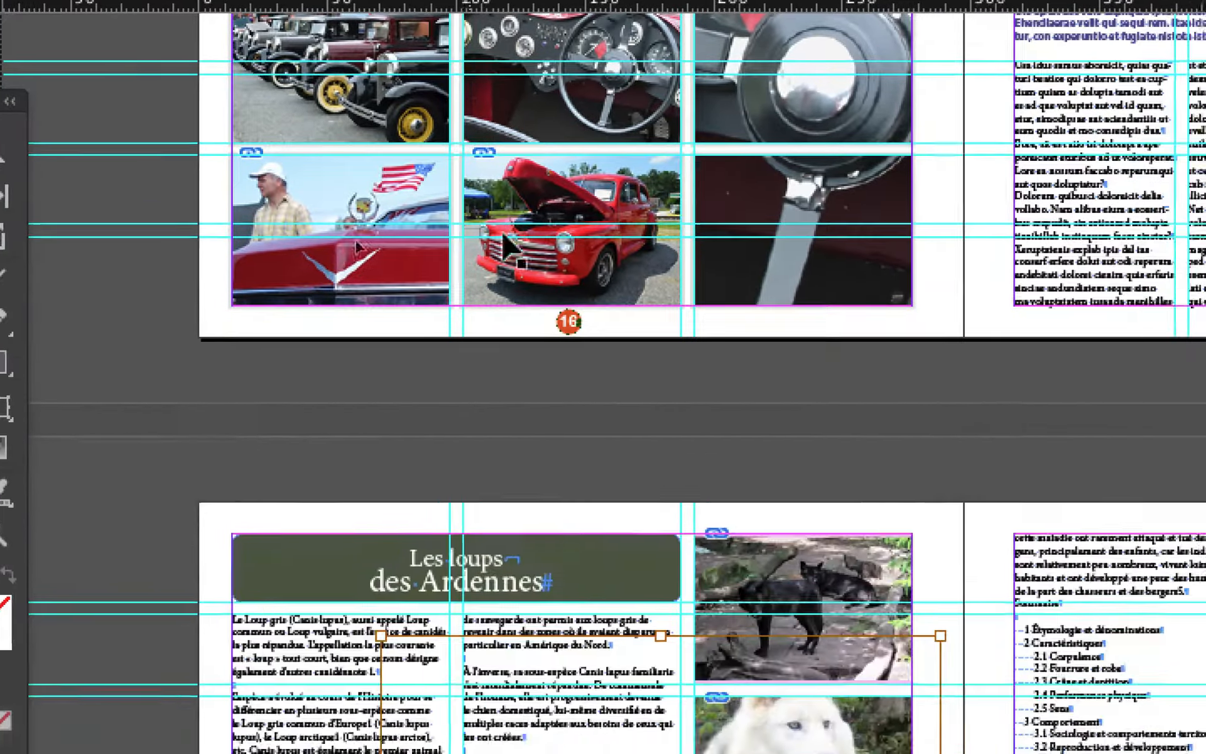
Step: Select page 18's middle, upper and lower wolf picture frames one at a time to compare them with their images
click(598, 471)
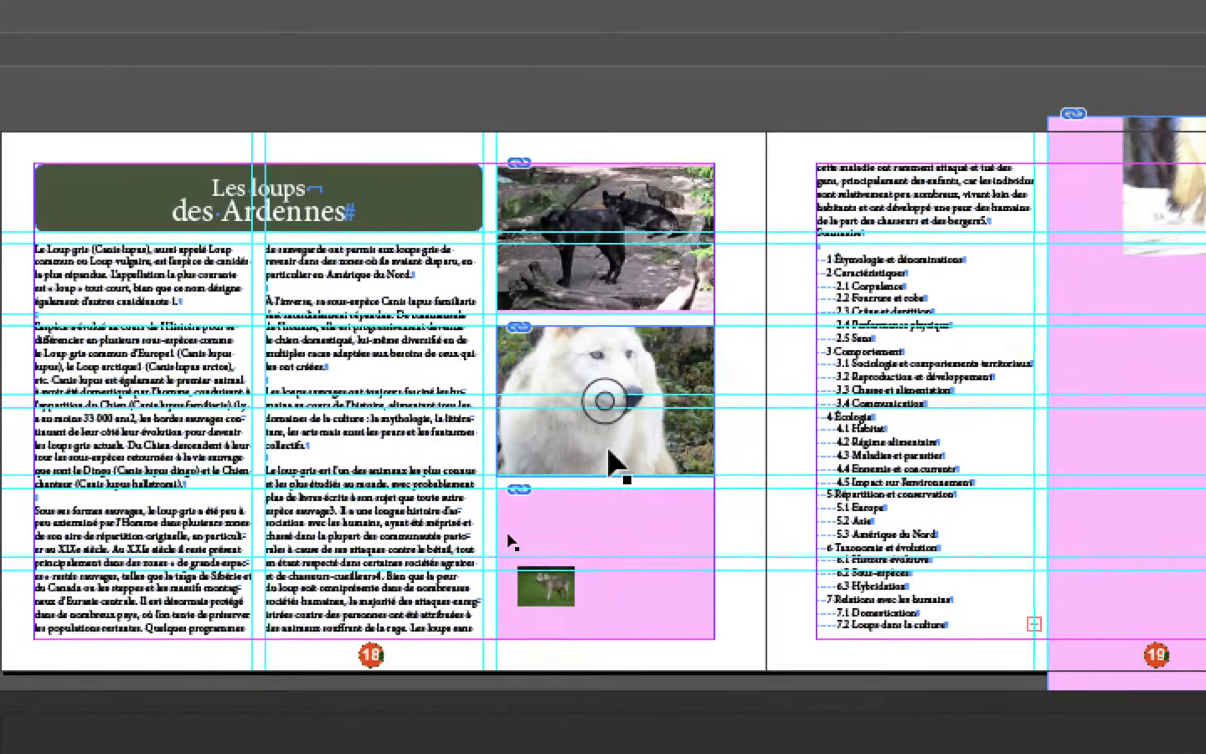
click(401, 262)
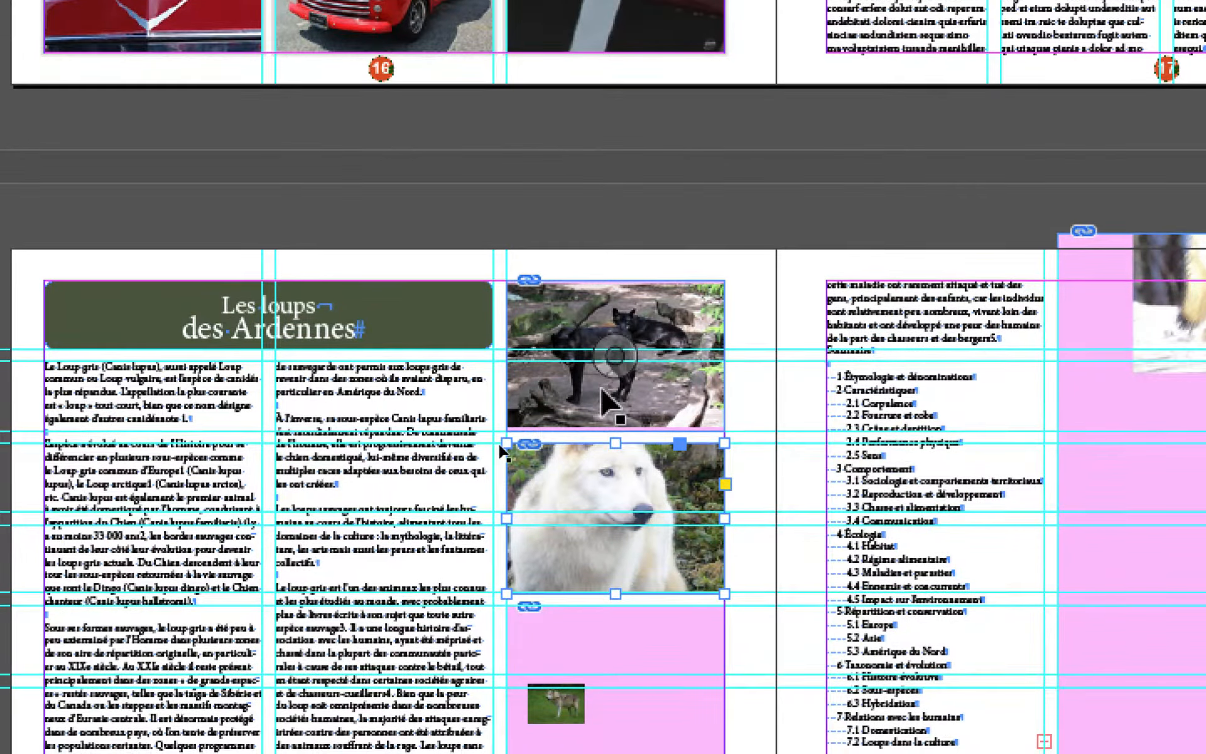
click(619, 320)
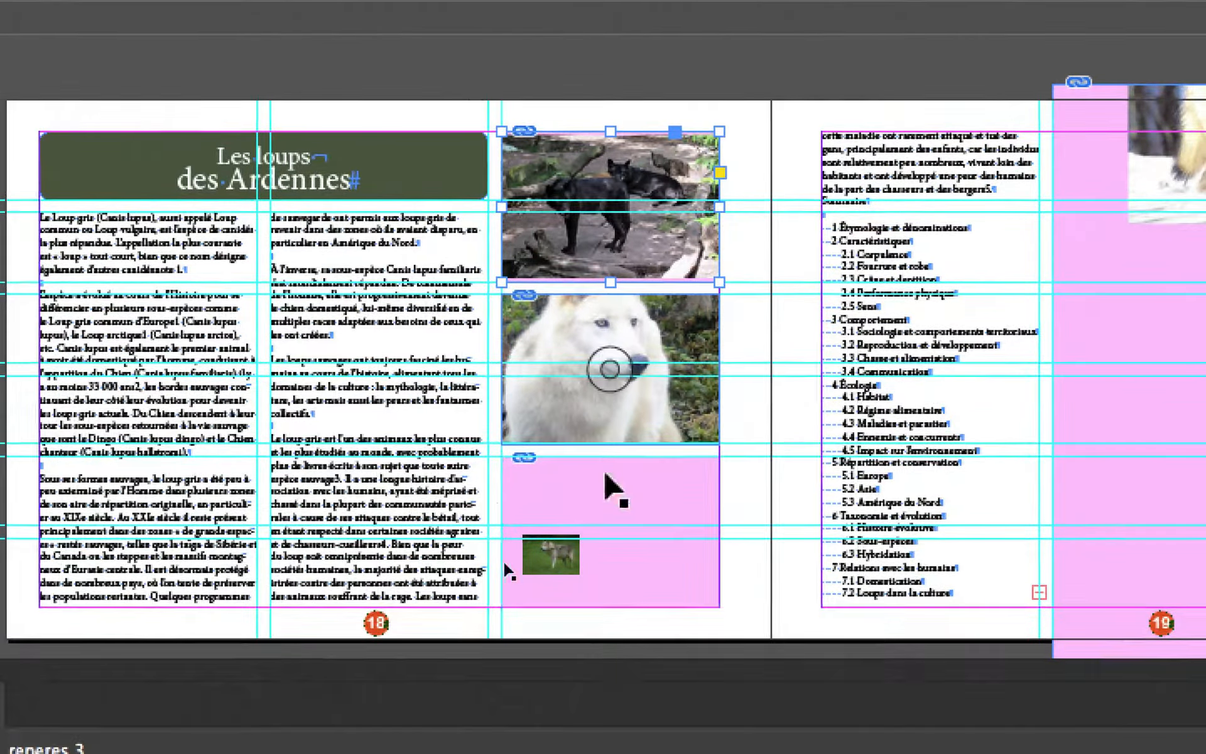
click(606, 487)
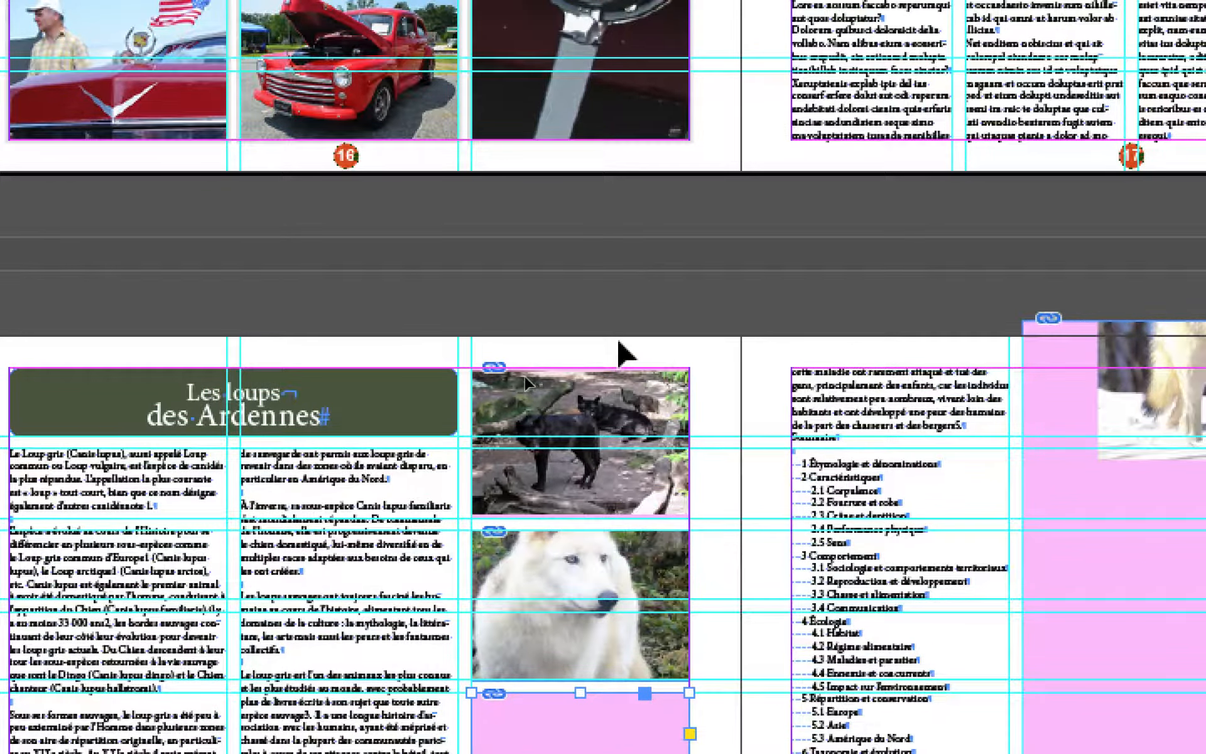
Step: Select page 18's three wolf picture frames together with the large frame on page 19 and apply Fill Frame Proportionally to all four
drag(619, 342, 641, 484)
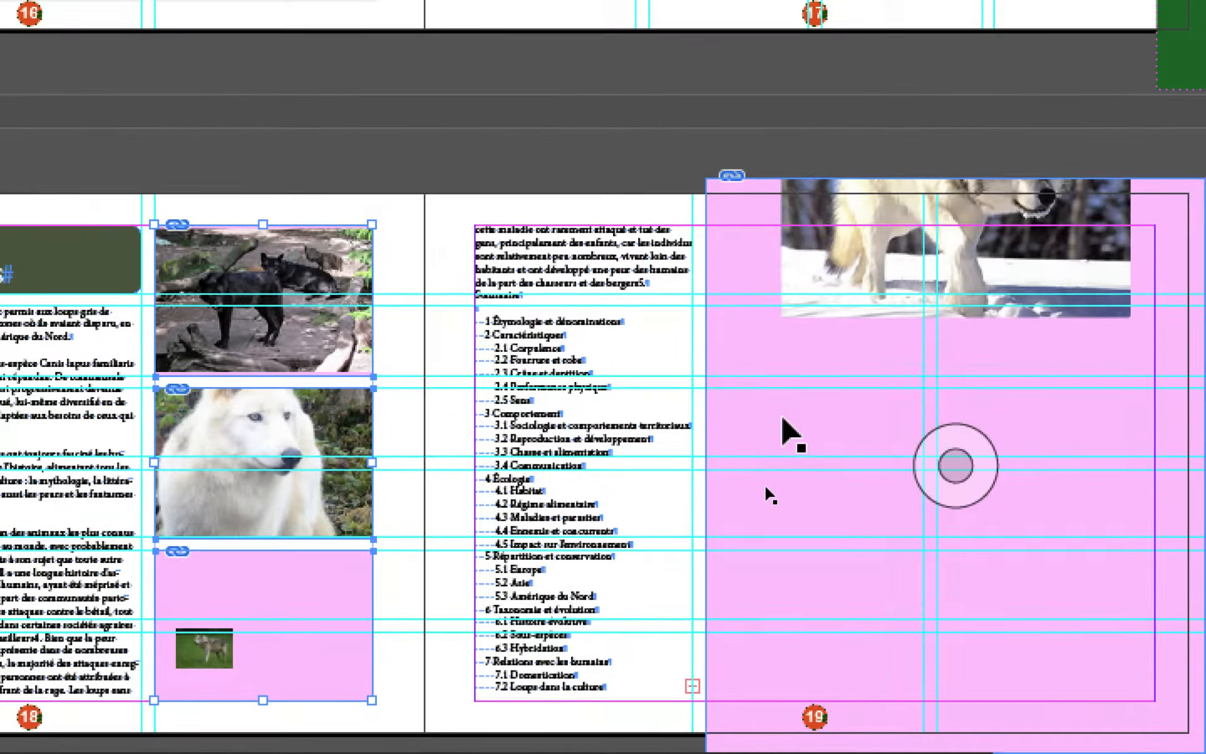
shift+click(817, 353)
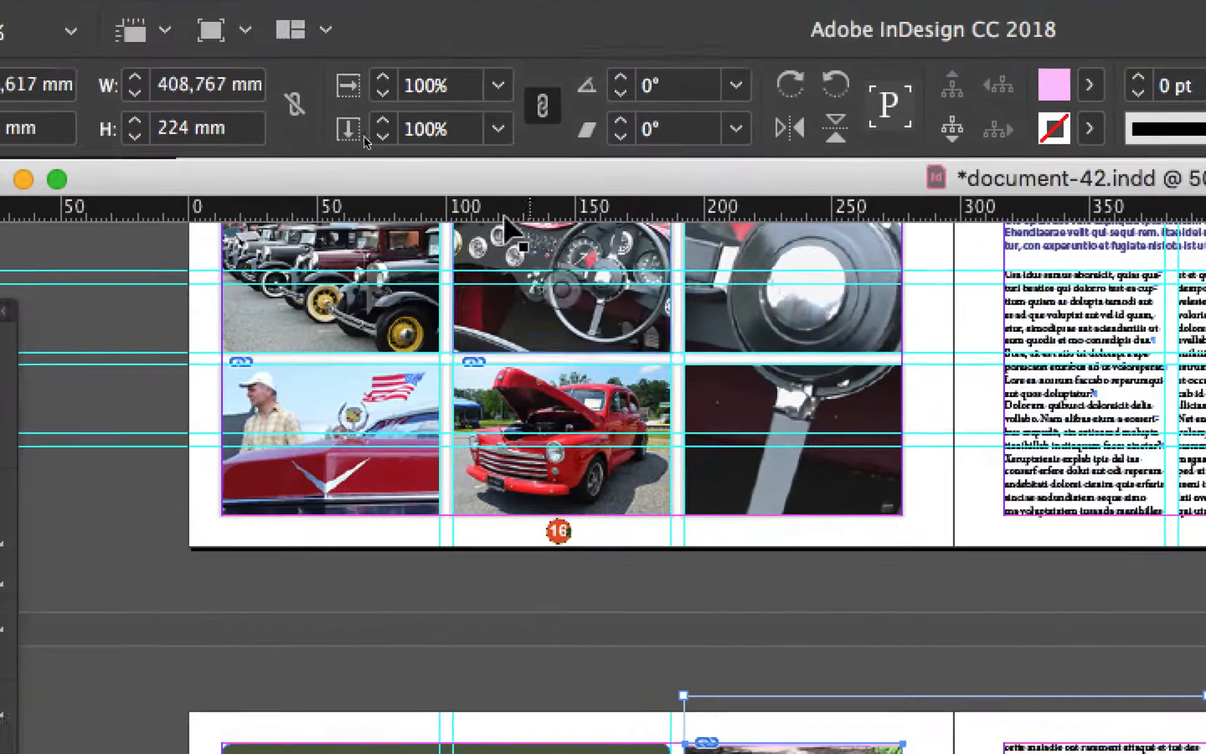
click(408, 0)
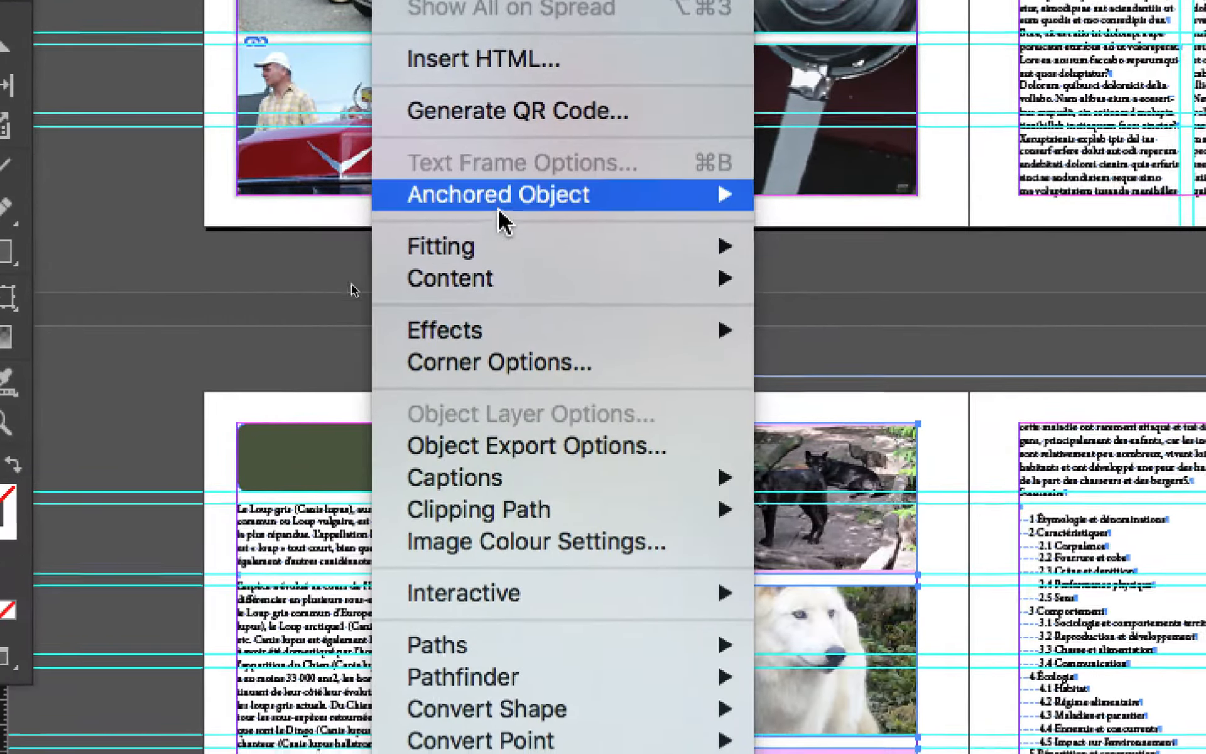
mouse_move(584, 542)
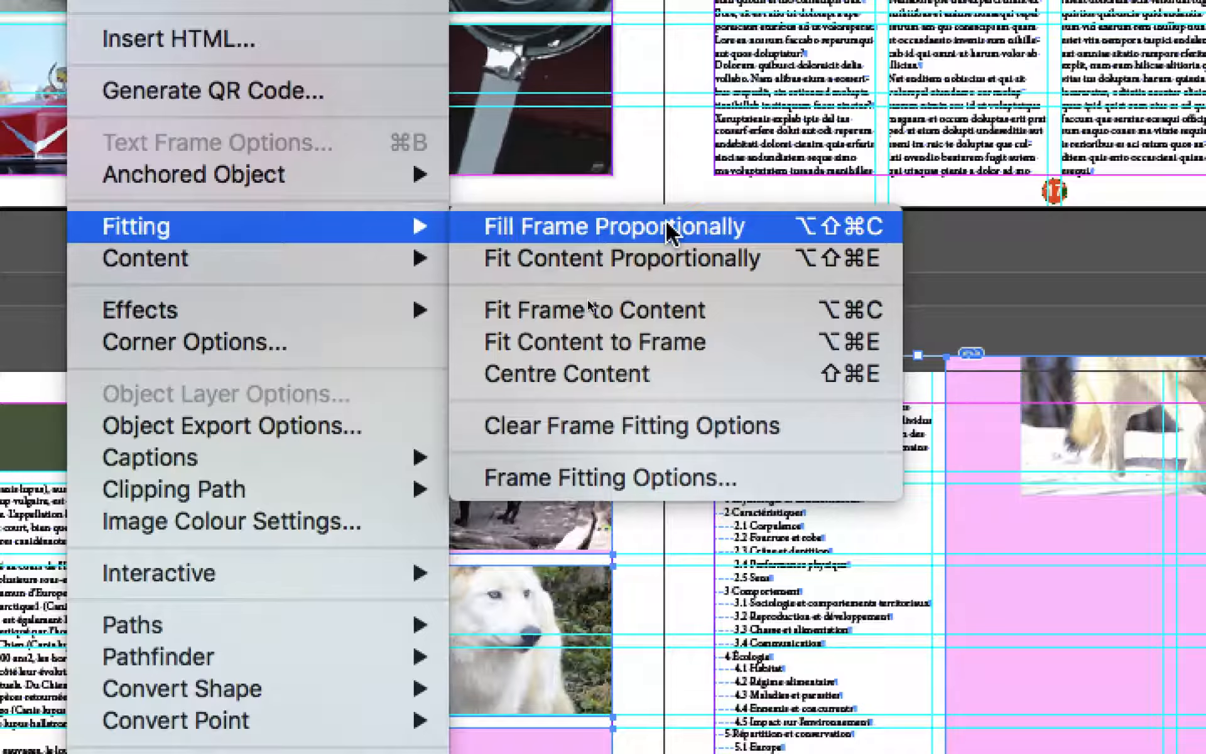
click(669, 227)
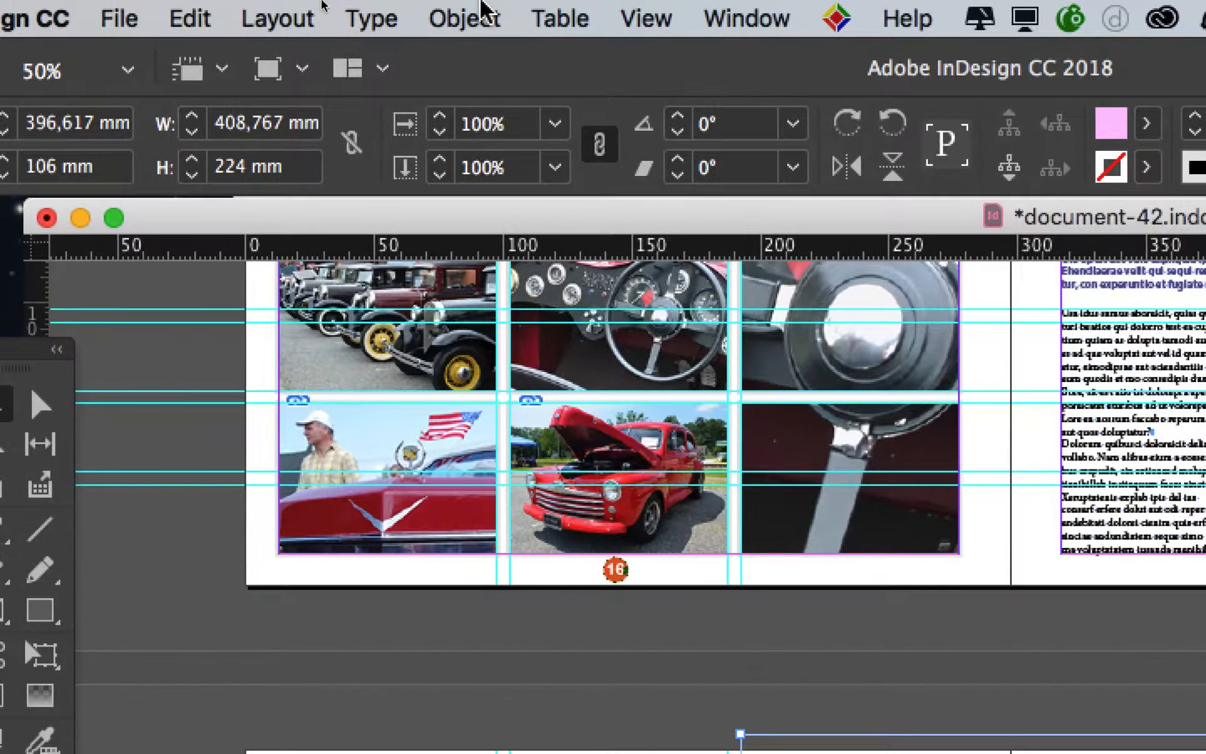
Step: Reapply Fill Frame Proportionally to the four selected wolf picture frames across pages 18 and 19
click(477, 14)
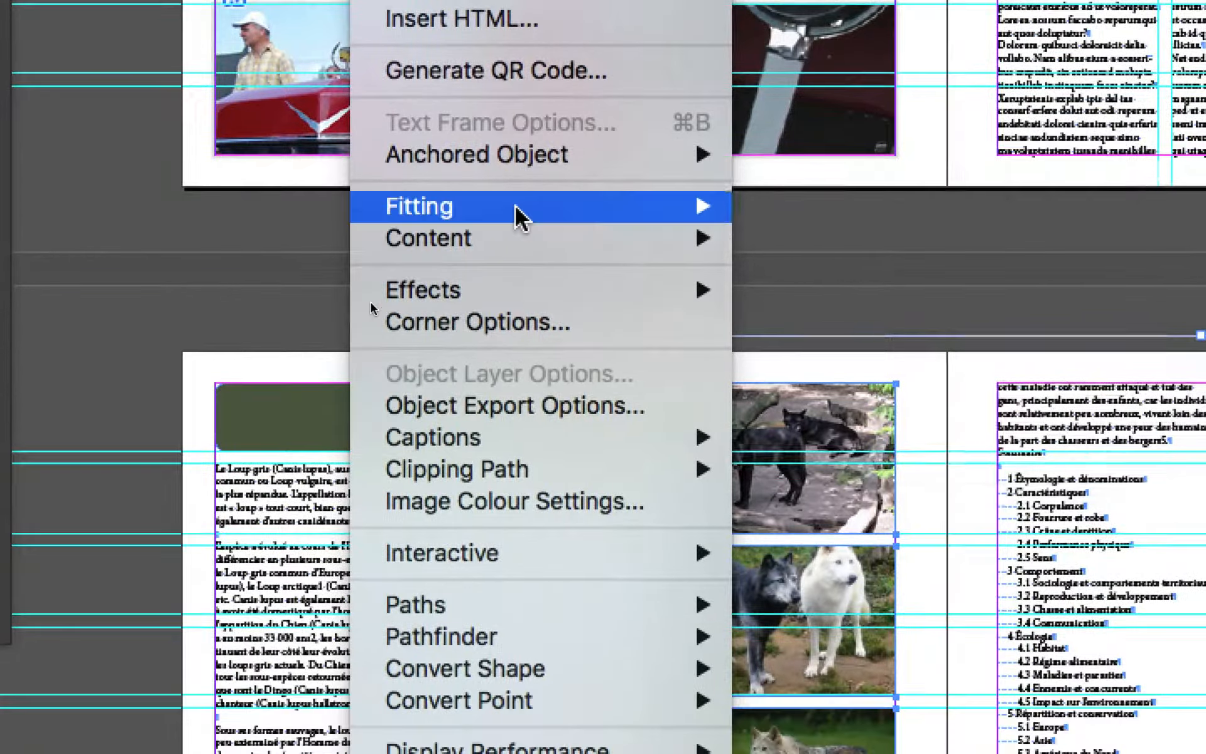
mouse_move(581, 603)
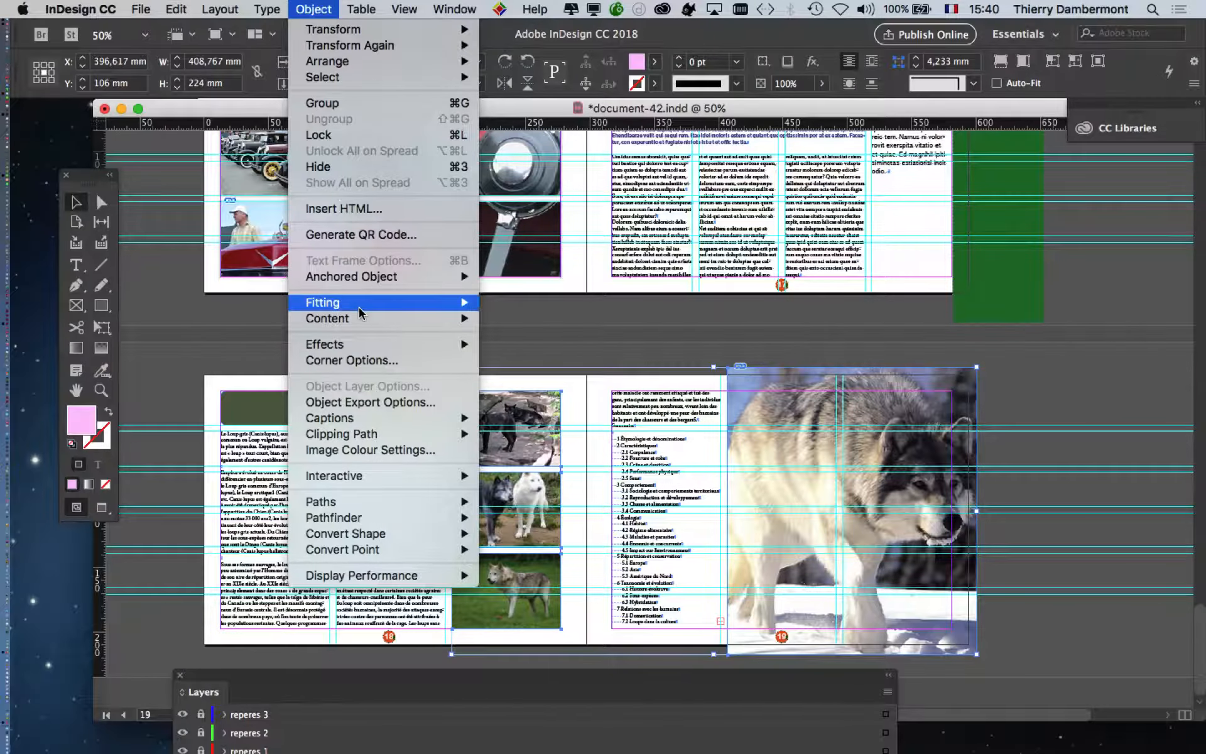
mouse_move(371, 304)
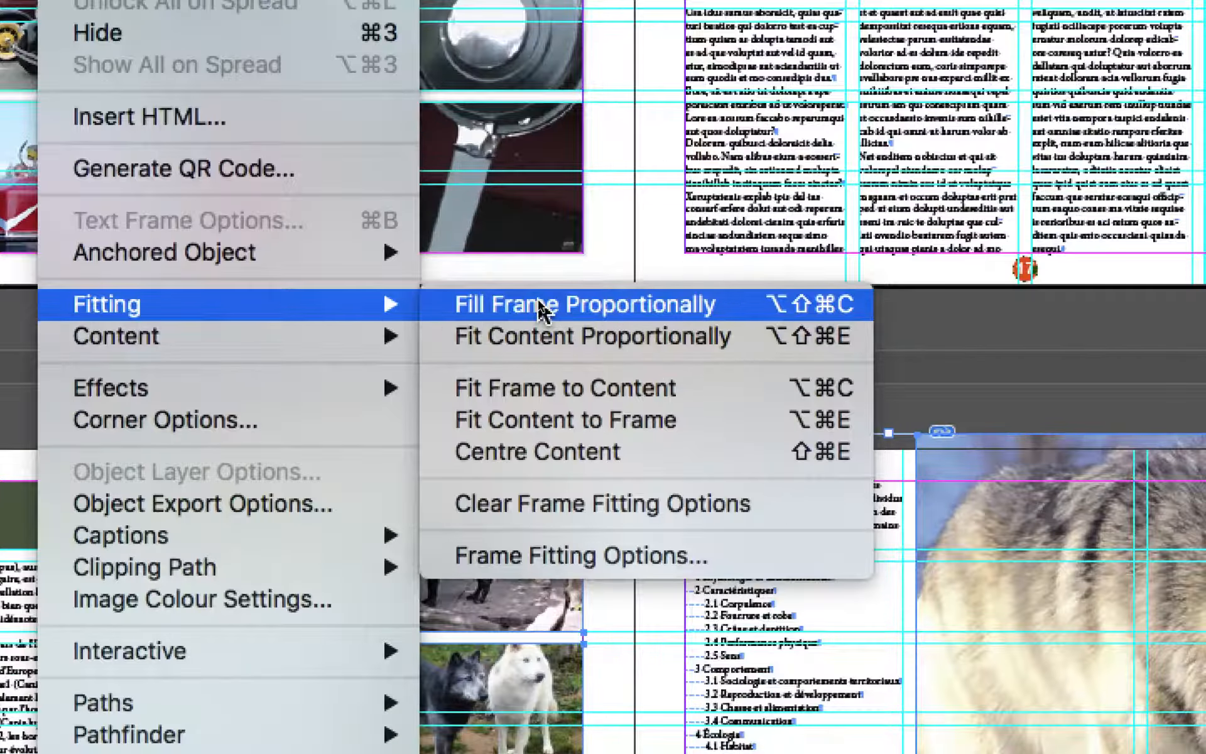
click(539, 307)
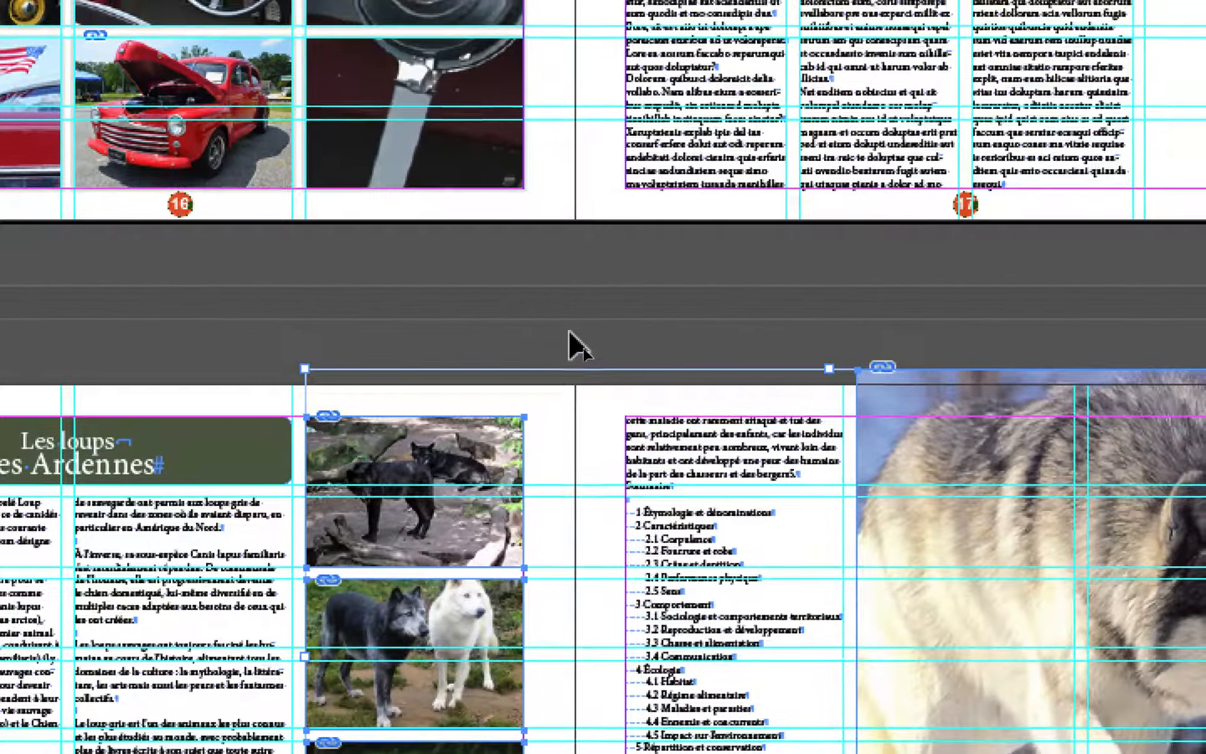